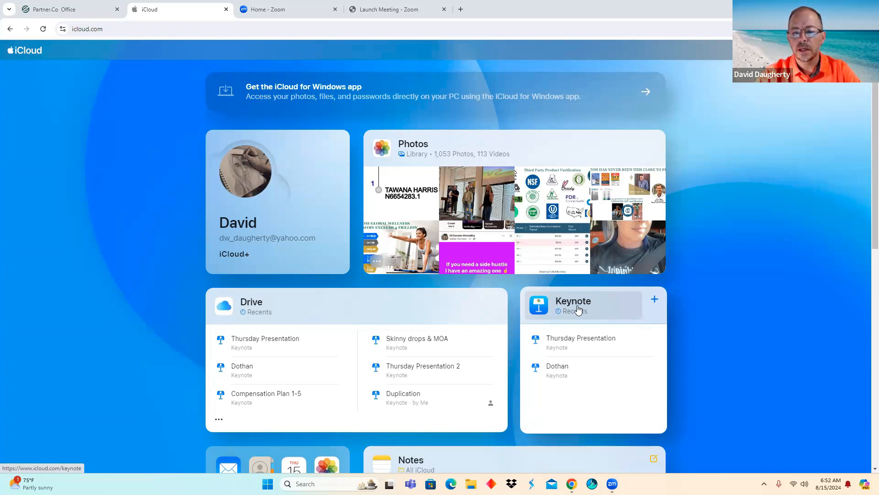
# Create a new Keynote presentation with the Photo Portfolio theme
pyautogui.click(655, 302)
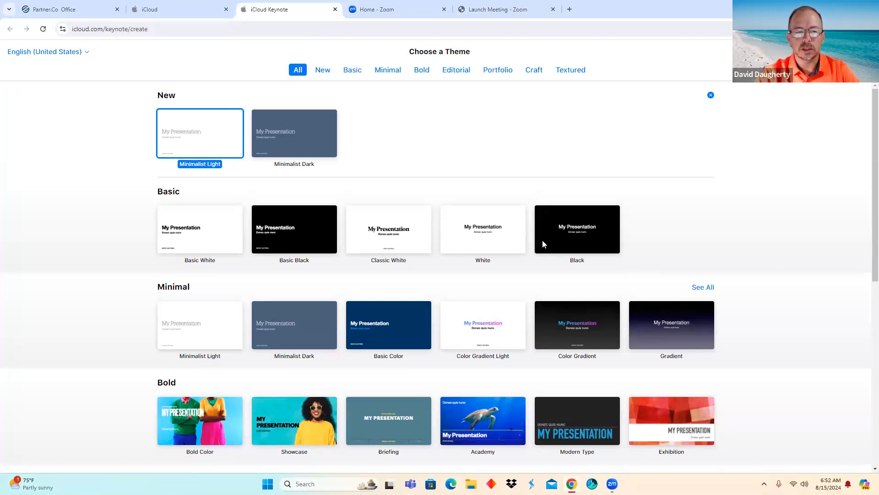
pyautogui.scroll(-2, 483, 246)
pyautogui.scroll(-4, 482, 247)
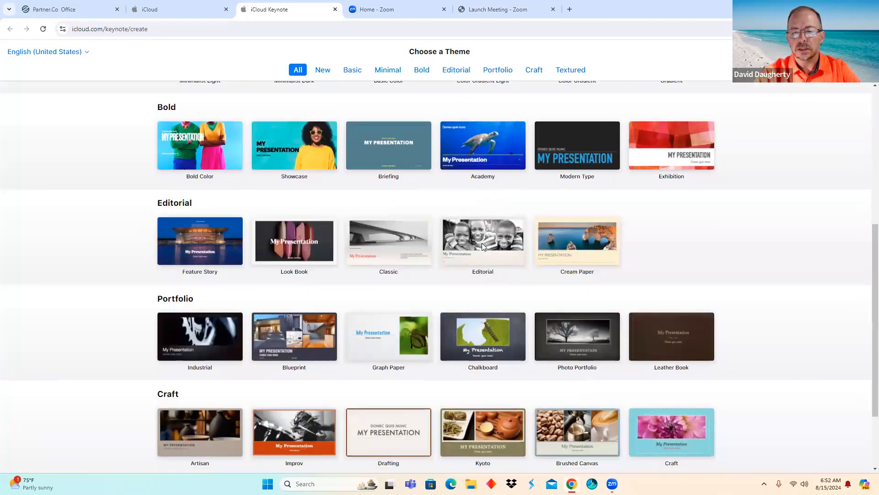
pyautogui.scroll(-2, 482, 242)
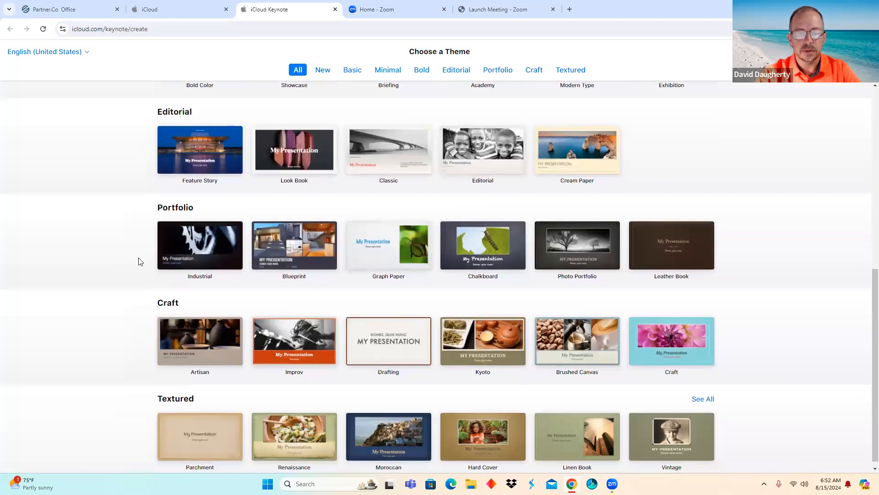
pyautogui.click(571, 257)
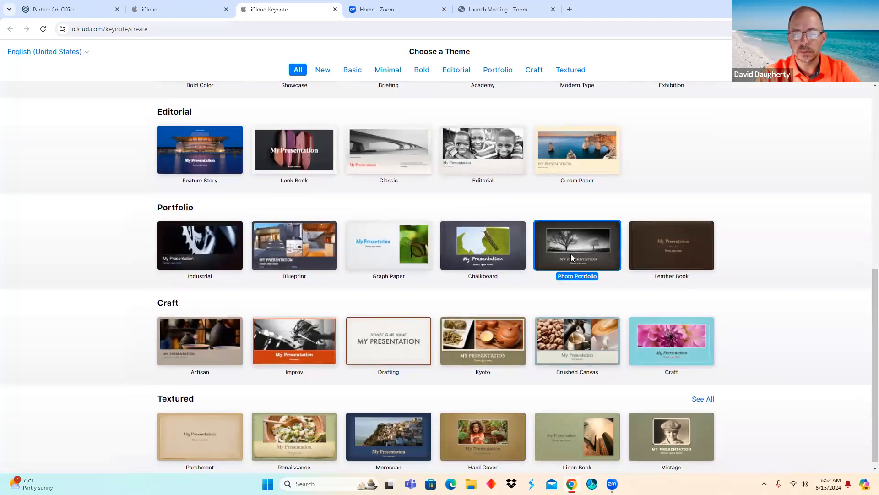
pyautogui.doubleClick(571, 255)
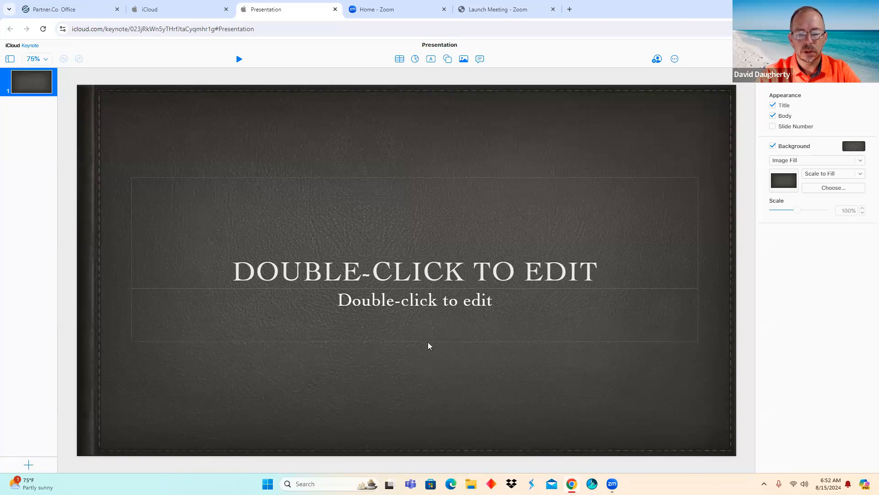
# Shrink the title and body placeholders and stack them in the slide's upper-left corner
pyautogui.click(500, 240)
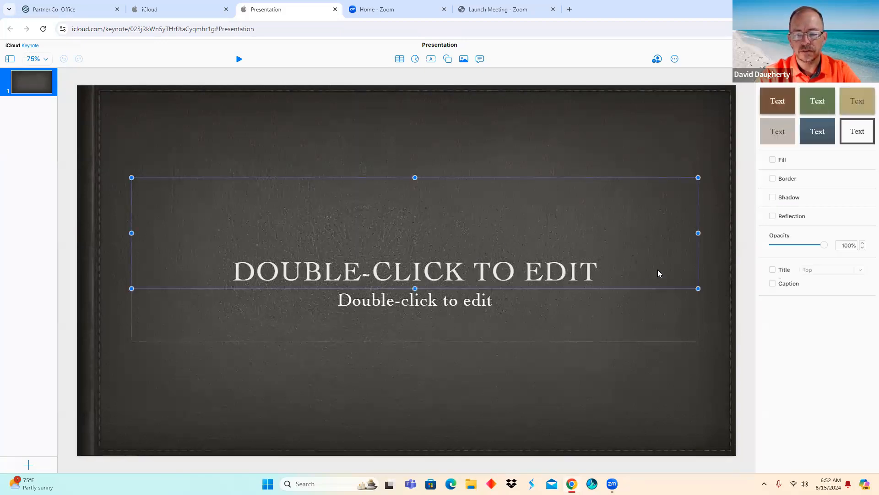
pyautogui.moveTo(698, 287); pyautogui.dragTo(227, 244)
pyautogui.moveTo(184, 225); pyautogui.dragTo(134, 127)
pyautogui.click(482, 302)
pyautogui.moveTo(702, 343); pyautogui.dragTo(187, 320)
pyautogui.moveTo(159, 288); pyautogui.dragTo(124, 182)
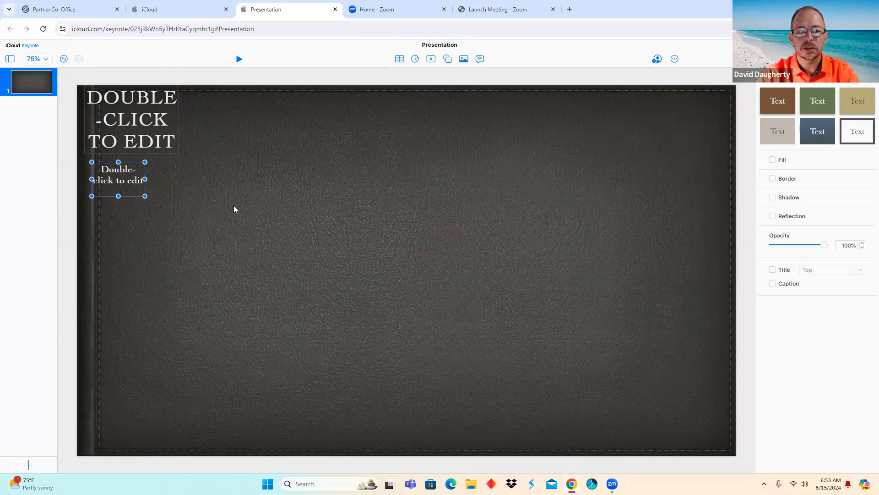
# Insert the logo image unnamed(1).png from the "partnerco logo transparent_files" folder in Downloads
pyautogui.click(464, 59)
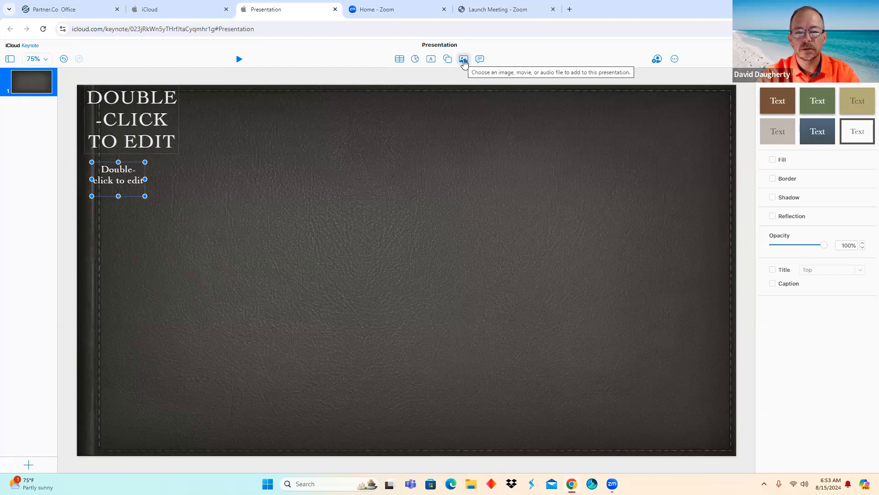
pyautogui.click(464, 61)
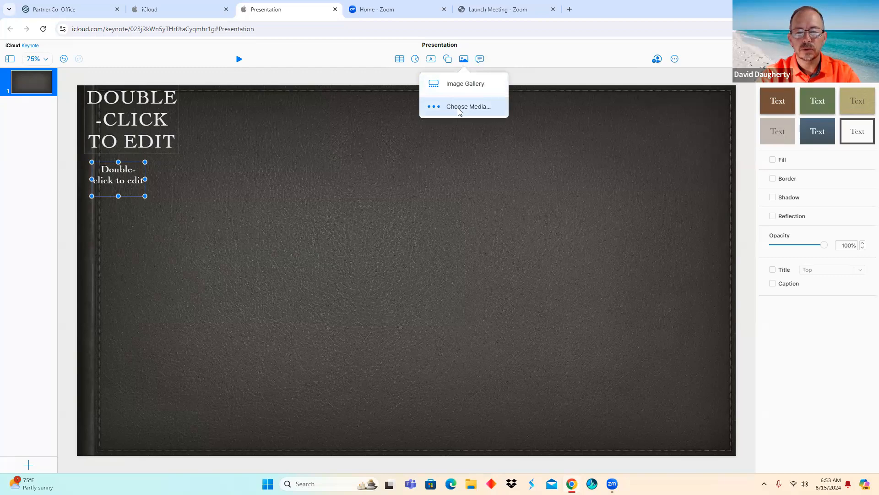
pyautogui.click(460, 109)
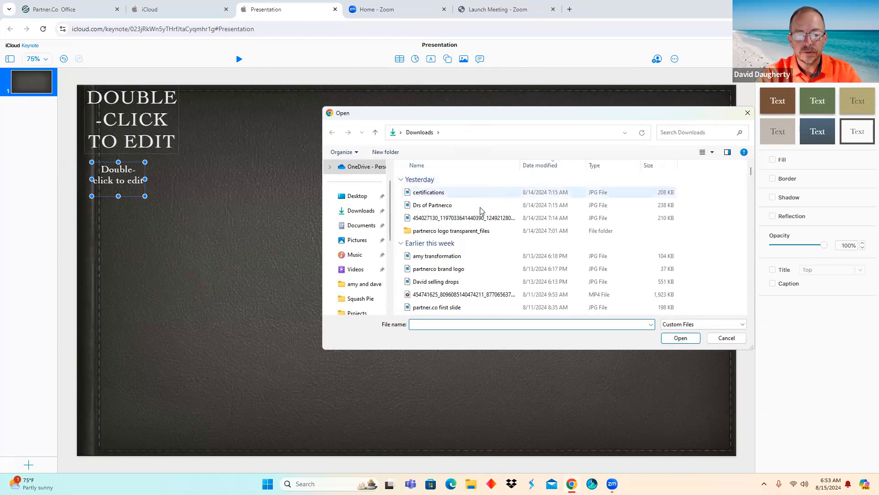
pyautogui.doubleClick(449, 232)
pyautogui.doubleClick(434, 198)
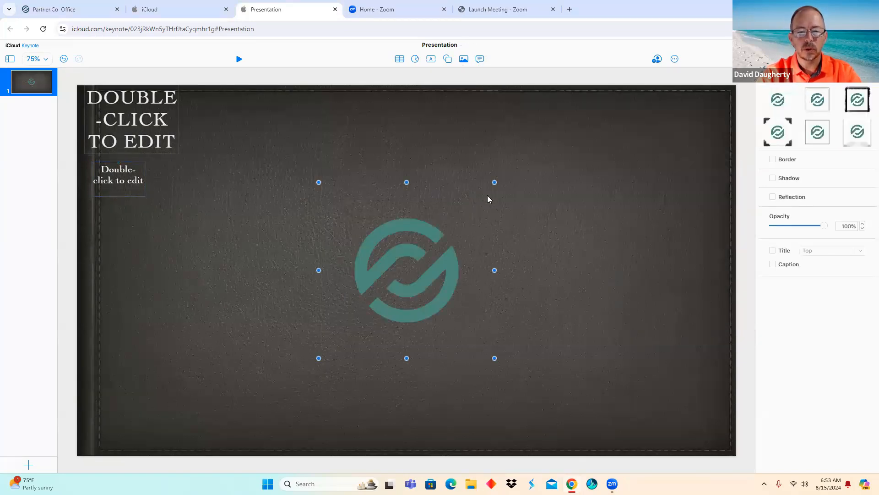
# Enlarge the logo to about 1328 pt square and center it on the slide
pyautogui.moveTo(496, 182); pyautogui.dragTo(581, 96)
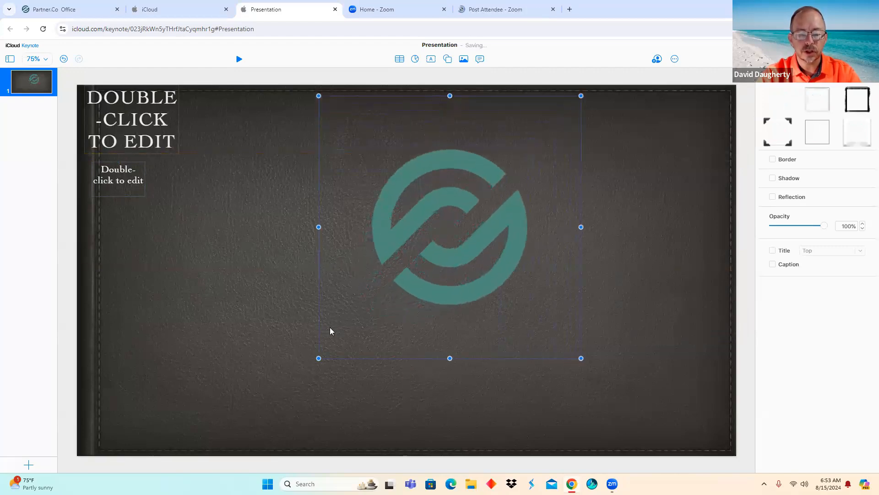
pyautogui.moveTo(319, 358); pyautogui.dragTo(195, 452)
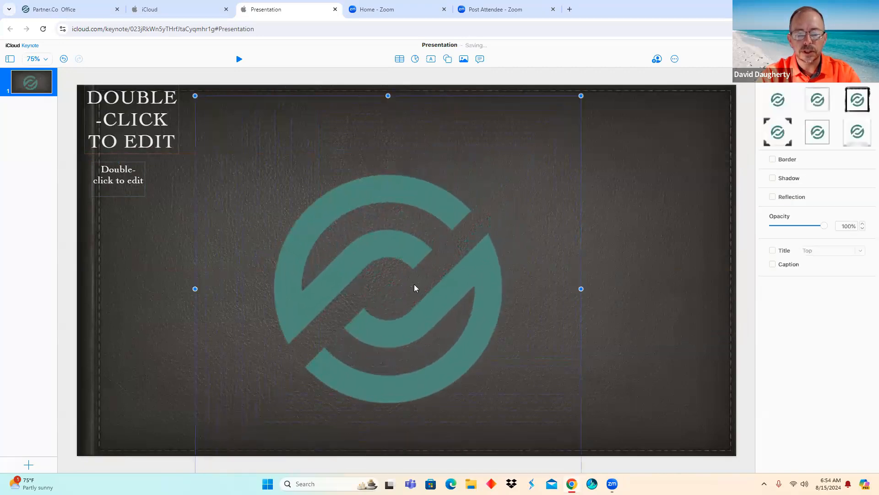
pyautogui.click(614, 229)
pyautogui.click(416, 260)
pyautogui.moveTo(416, 260); pyautogui.dragTo(438, 243)
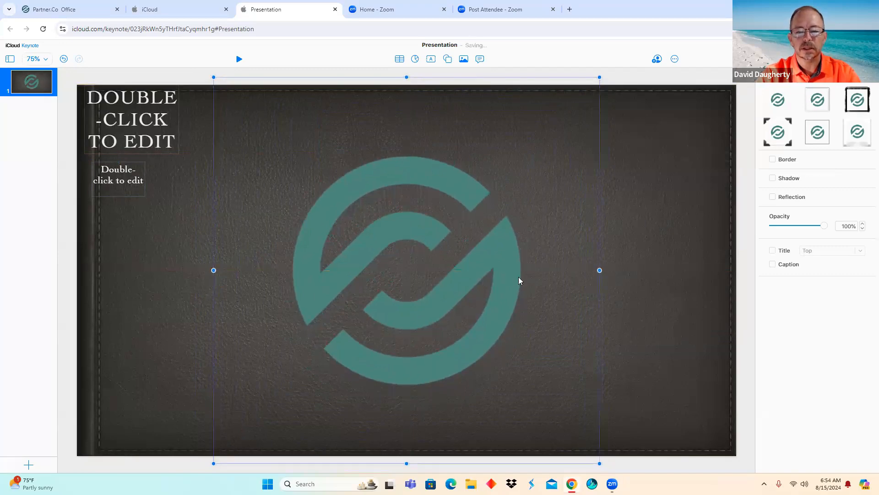
pyautogui.moveTo(600, 271); pyautogui.dragTo(667, 270)
pyautogui.moveTo(537, 263); pyautogui.dragTo(503, 267)
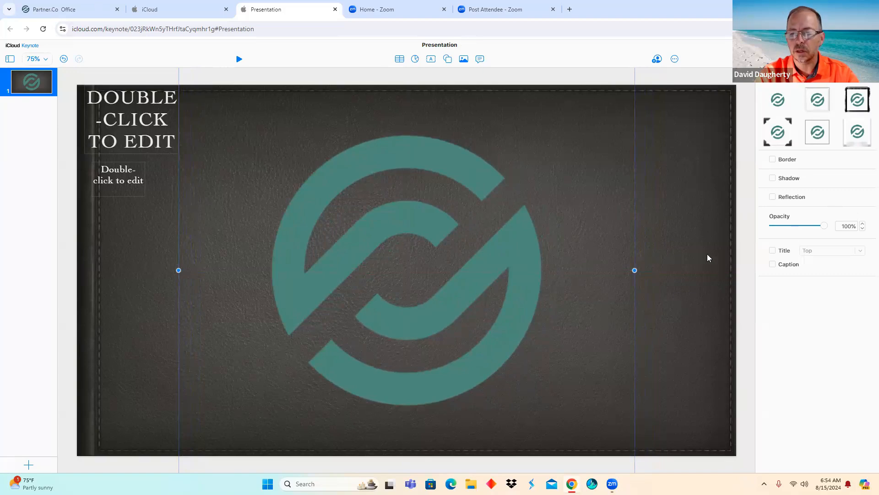
# Reduce the logo's opacity to 23% so it works as a watermark
pyautogui.moveTo(824, 226); pyautogui.dragTo(787, 236)
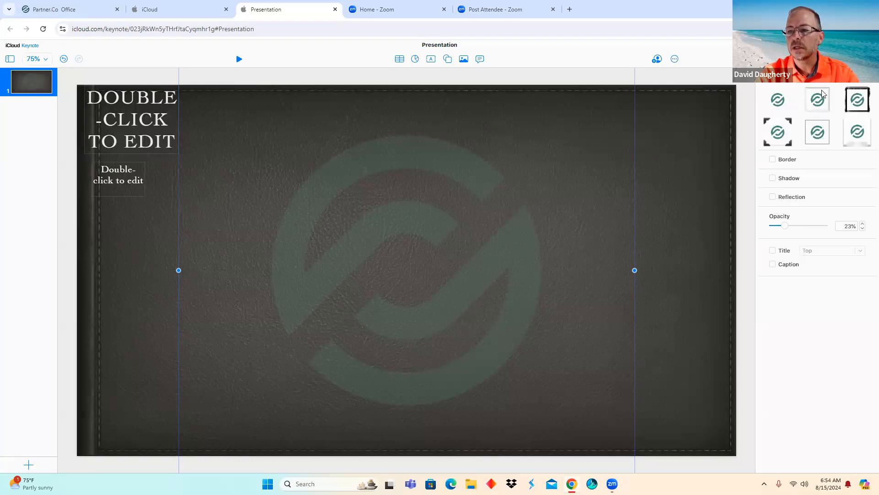
pyautogui.click(817, 74)
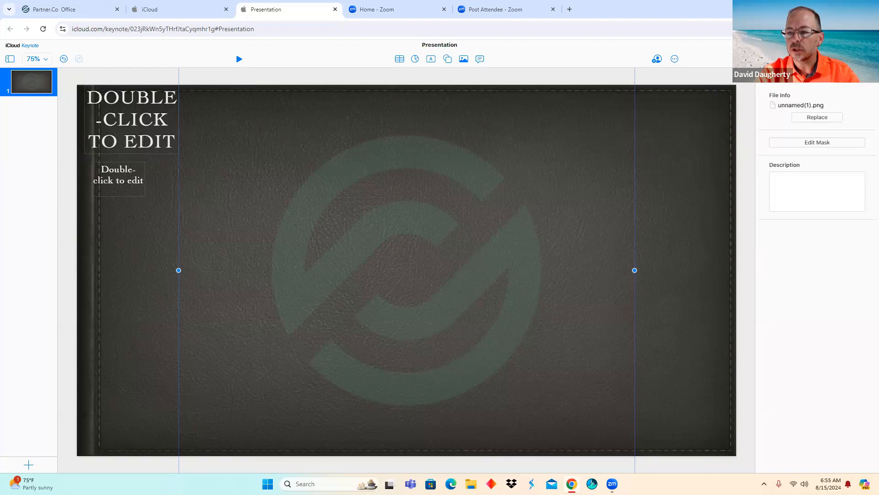
pyautogui.click(850, 74)
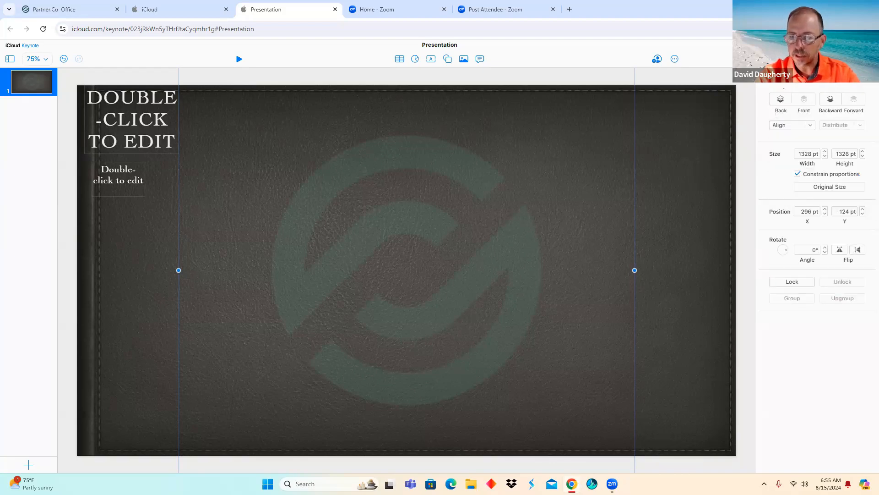
pyautogui.click(781, 74)
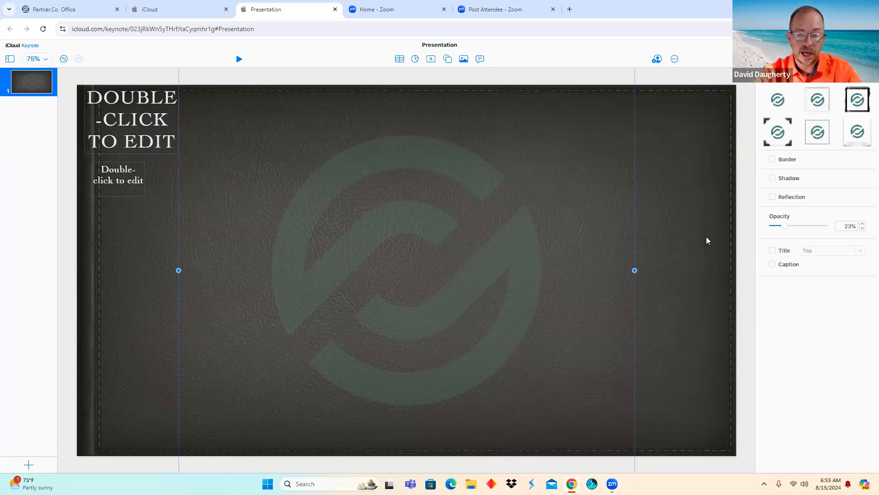
pyautogui.click(687, 291)
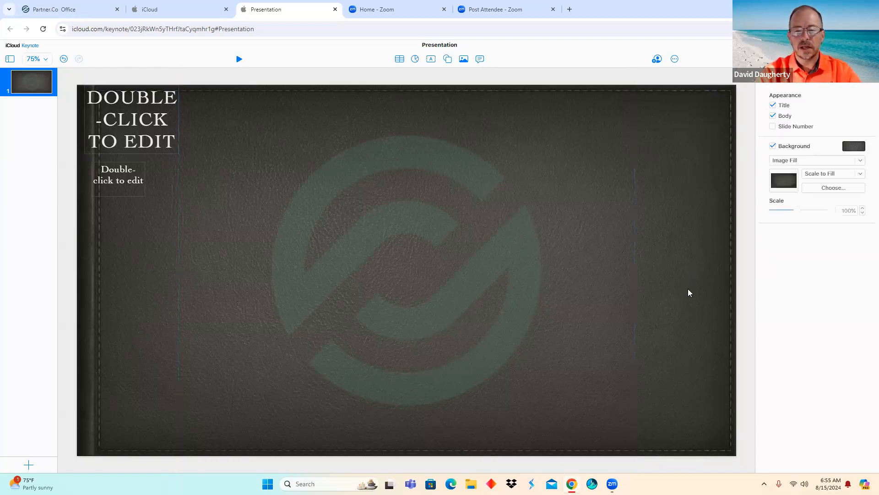
# Lock the faded logo in place on the slide
pyautogui.click(409, 315)
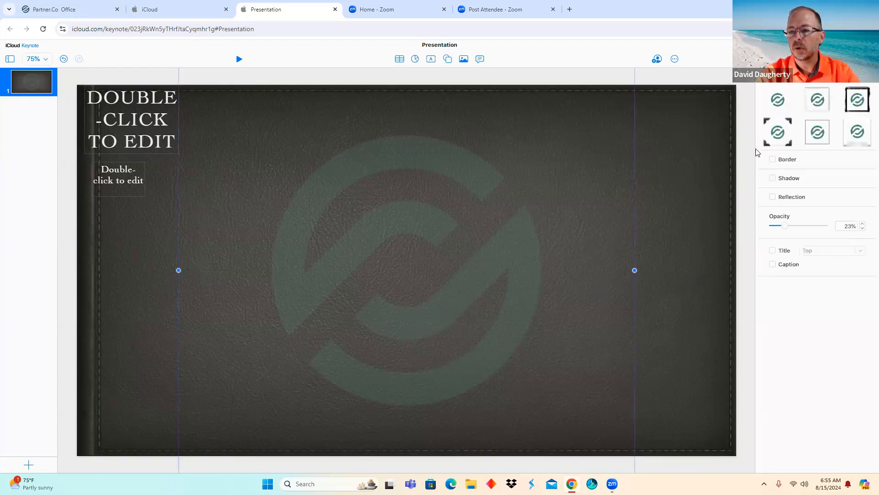
pyautogui.click(817, 75)
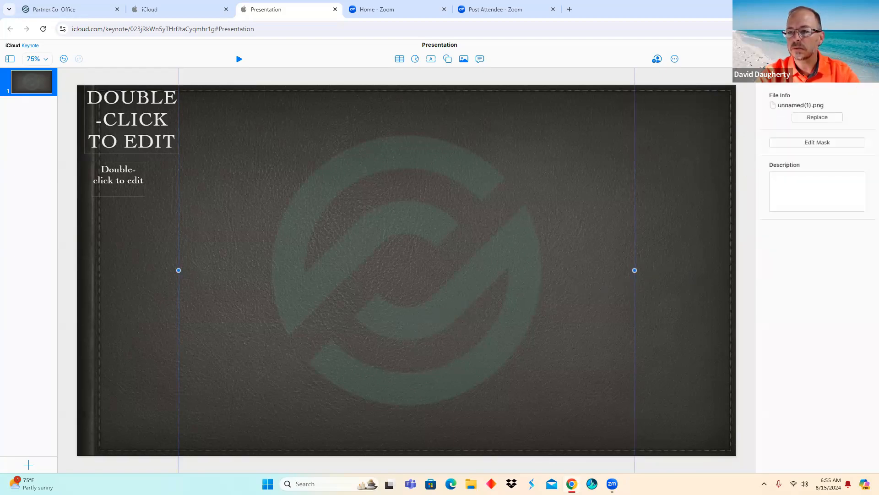
pyautogui.click(850, 75)
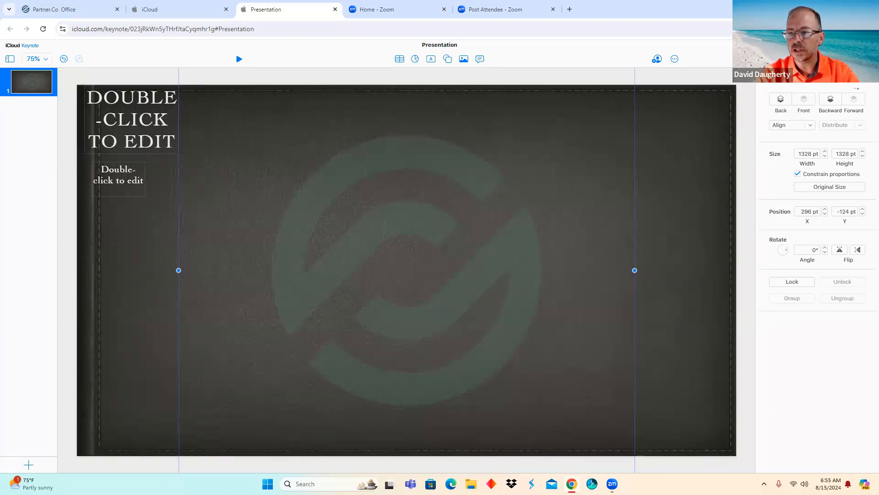
pyautogui.click(791, 282)
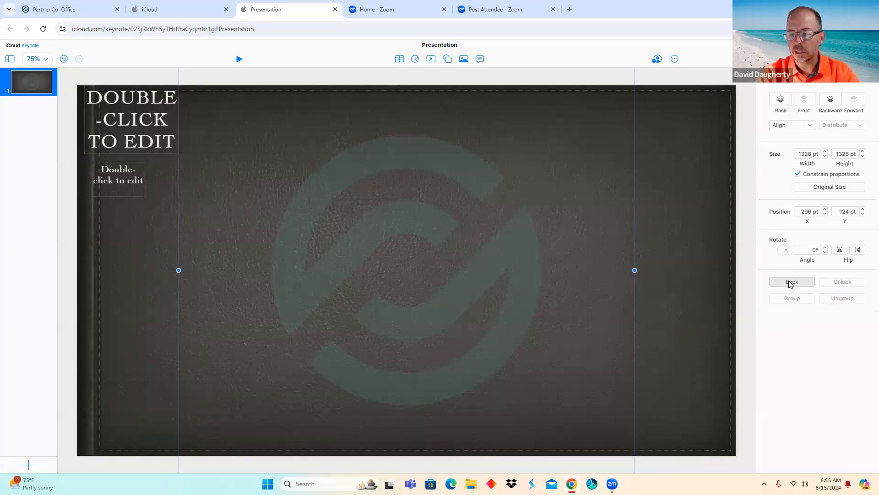
pyautogui.click(666, 329)
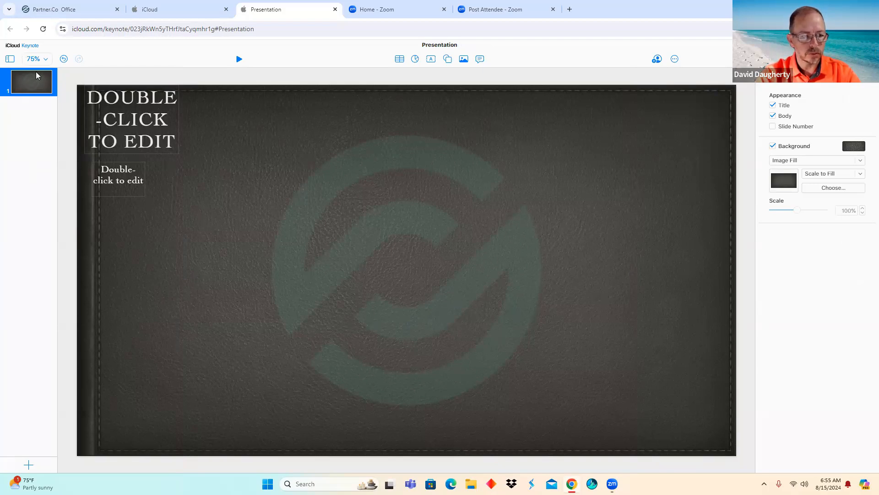
# Duplicate the watermarked slide and return to the first slide
pyautogui.rightClick(32, 89)
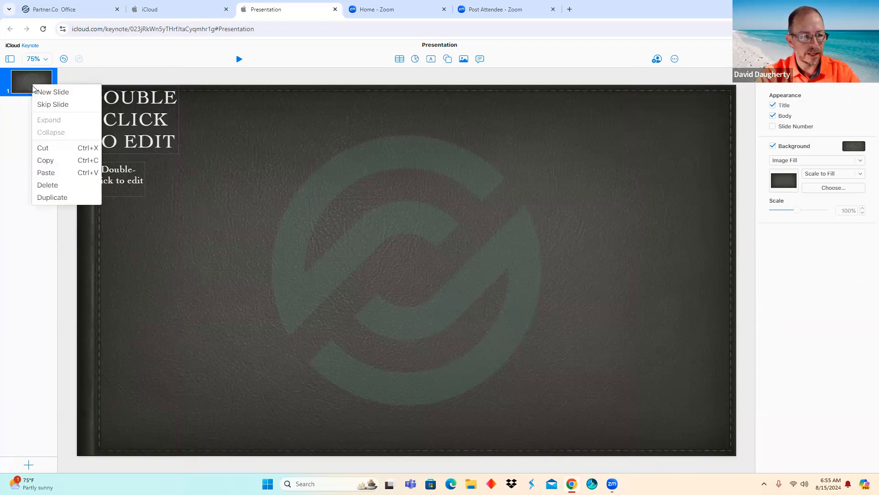
pyautogui.click(52, 198)
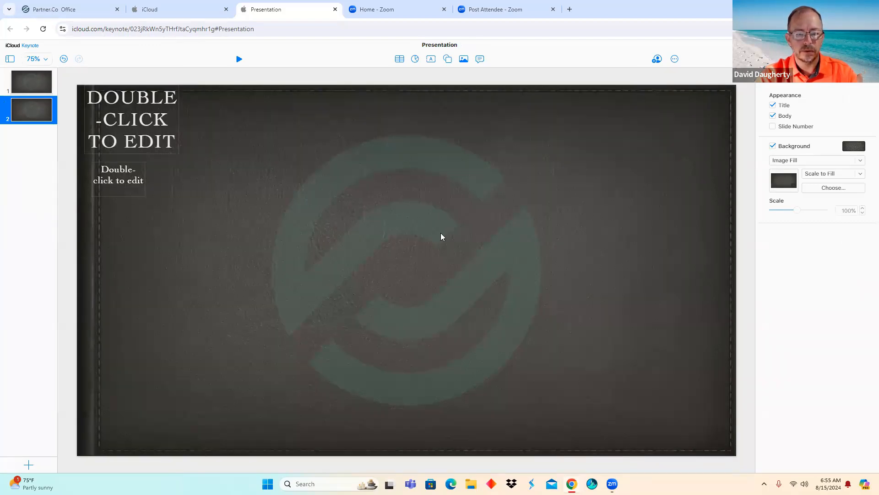
pyautogui.click(24, 88)
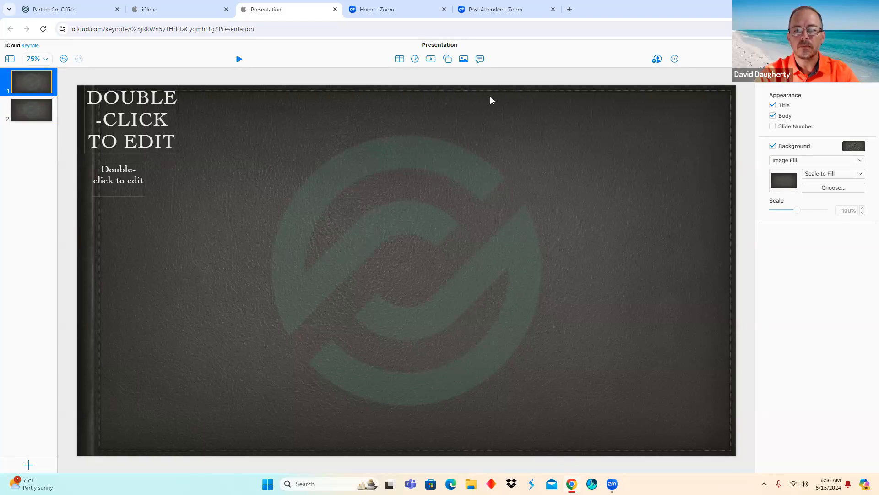
# Insert the image "partner.co first slide" from Downloads onto the first slide
pyautogui.click(464, 62)
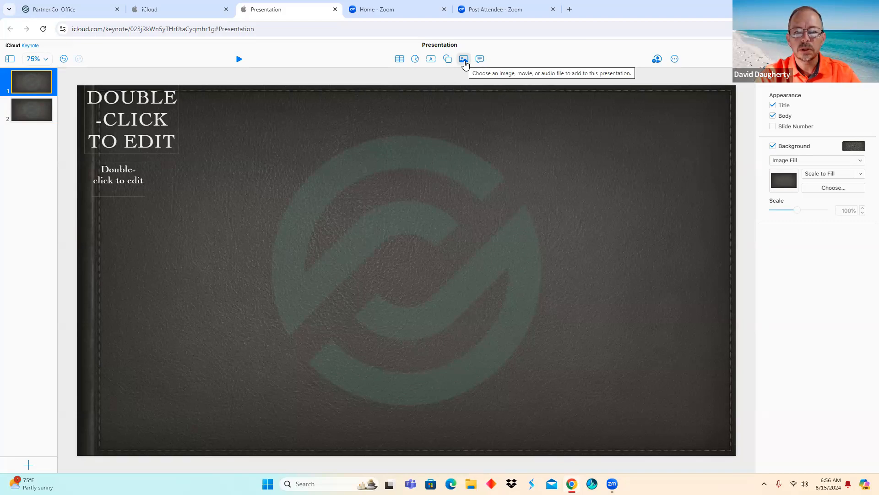
pyautogui.click(464, 59)
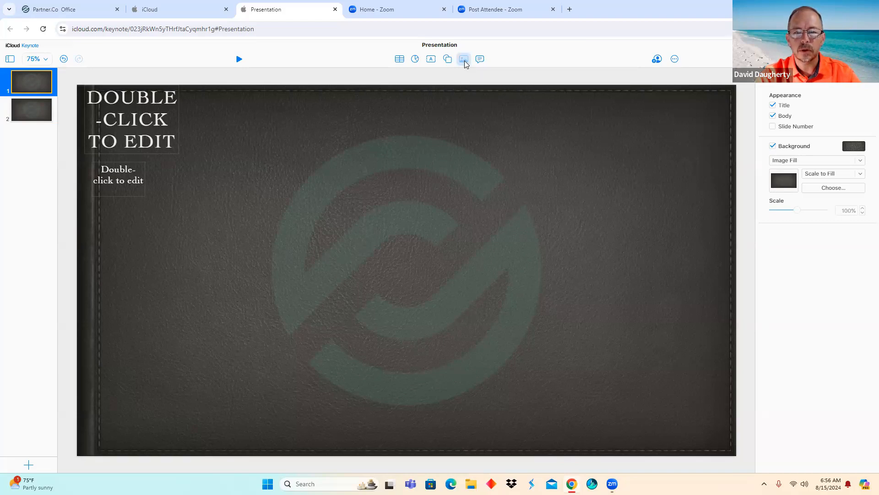
pyautogui.click(461, 107)
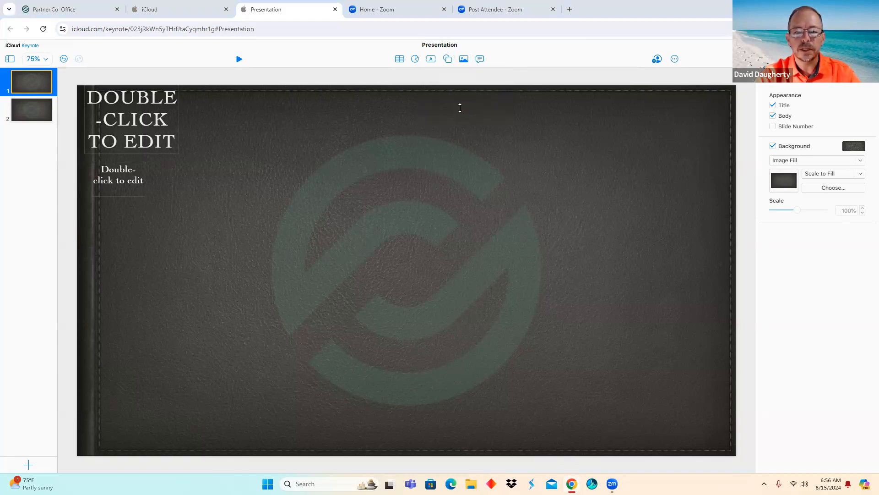
pyautogui.click(419, 133)
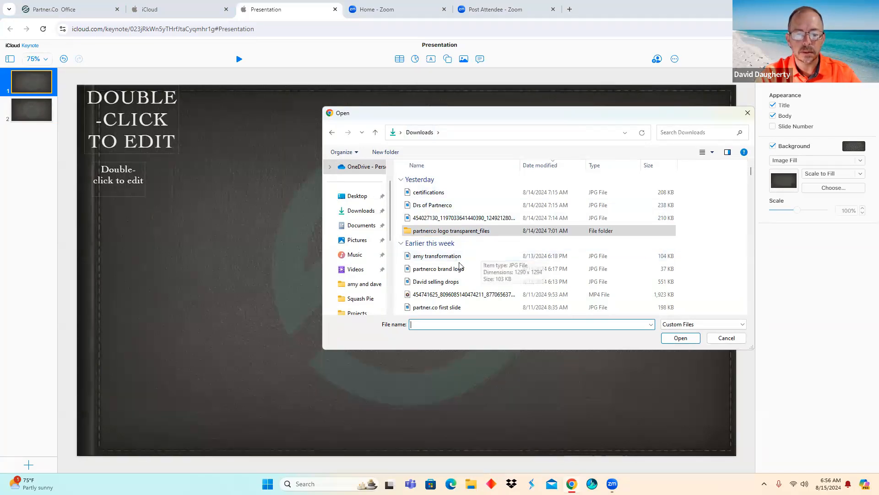
pyautogui.scroll(-1, 460, 266)
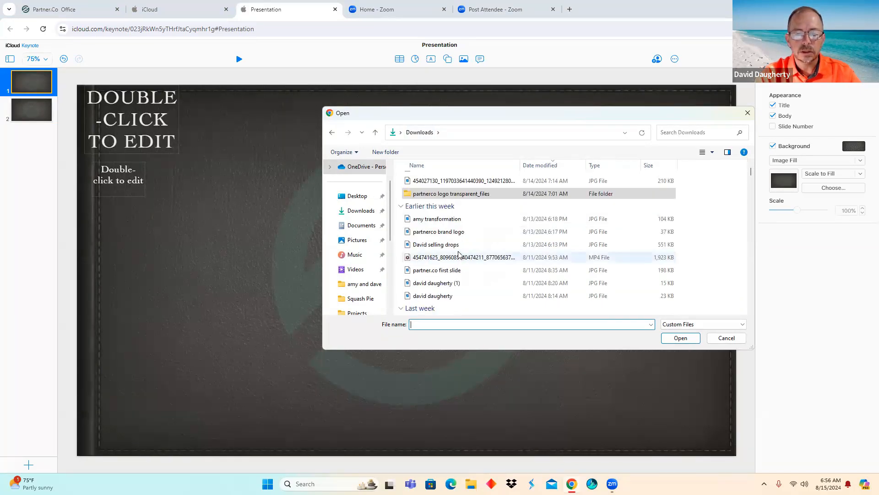
pyautogui.doubleClick(444, 271)
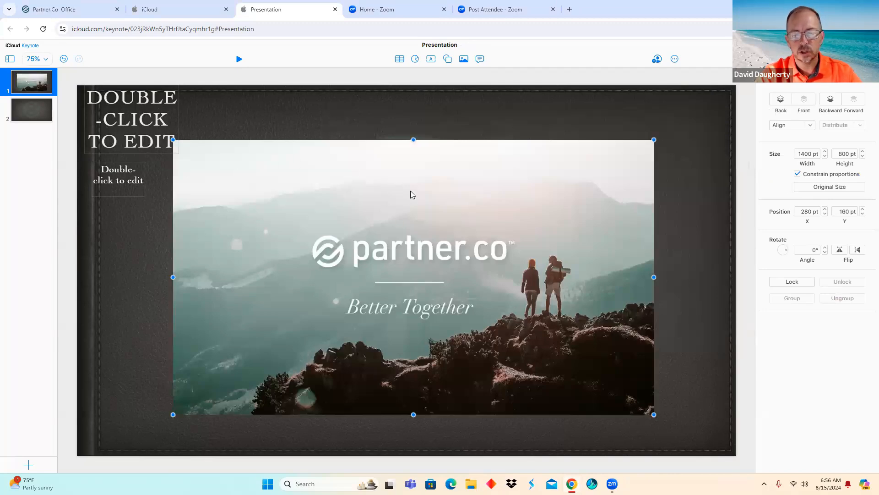
# Delete the title and body text placeholders from the first slide
pyautogui.click(143, 120)
pyautogui.rightClick(141, 117)
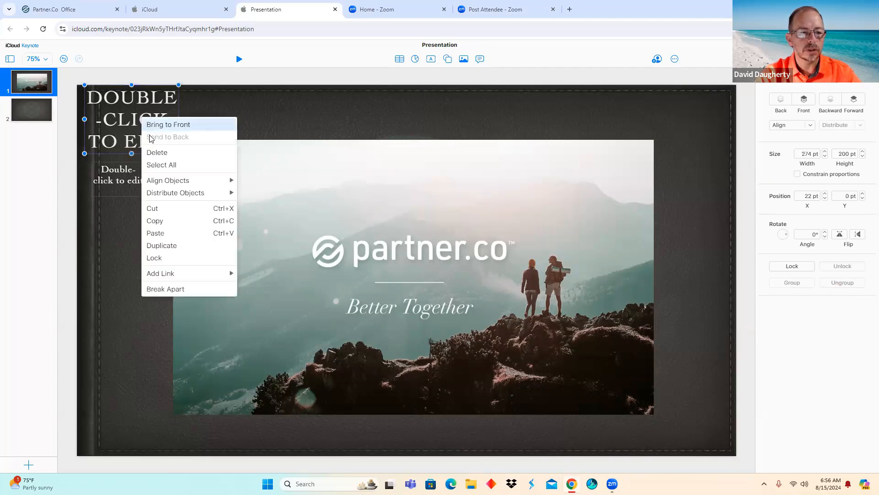
pyautogui.click(155, 153)
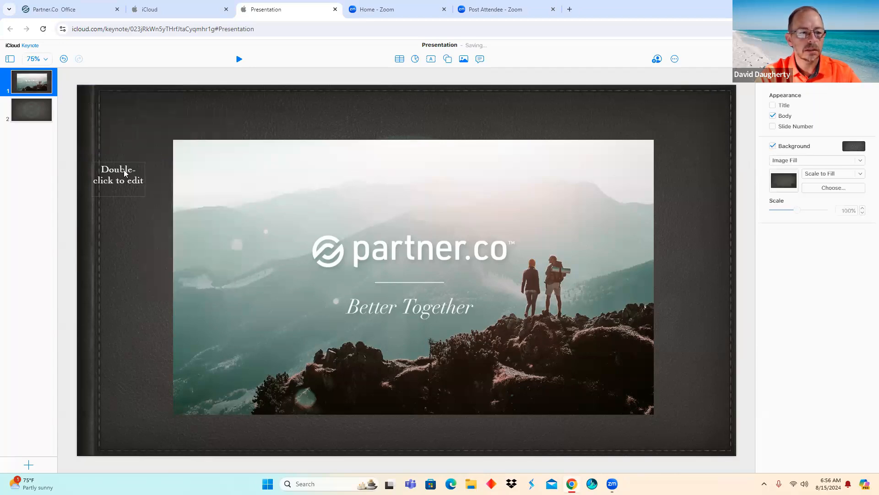
pyautogui.click(123, 170)
pyautogui.rightClick(125, 170)
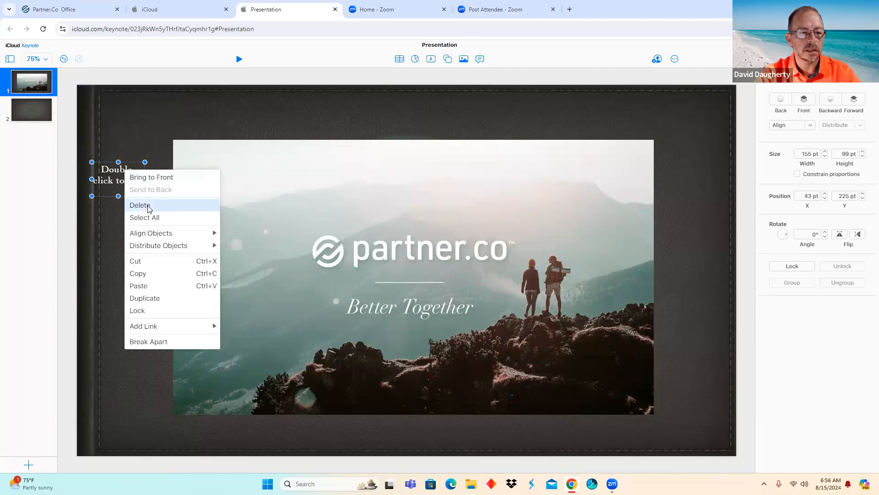
pyautogui.click(149, 206)
# Enlarge the cover image to about 1785 × 1020 pt and center it inside the stitched border at about X 91, Y 30 pt
pyautogui.click(310, 203)
pyautogui.moveTo(173, 139); pyautogui.dragTo(100, 98)
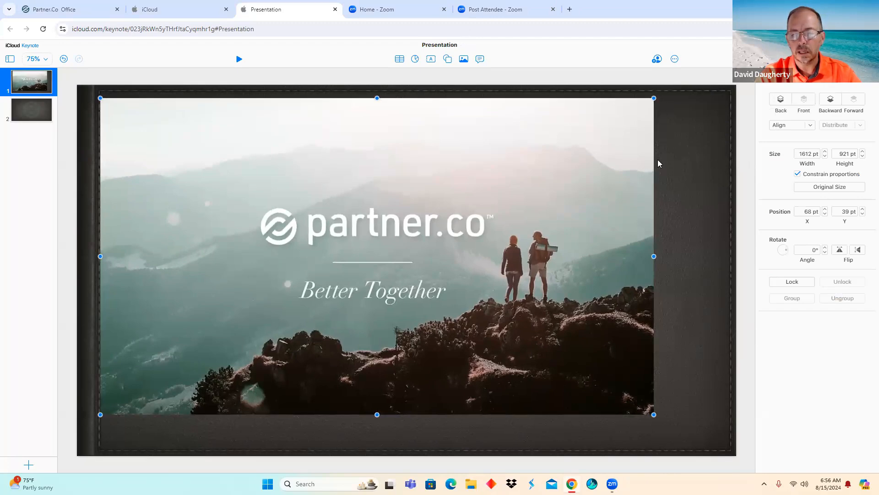
pyautogui.moveTo(654, 411); pyautogui.dragTo(729, 457)
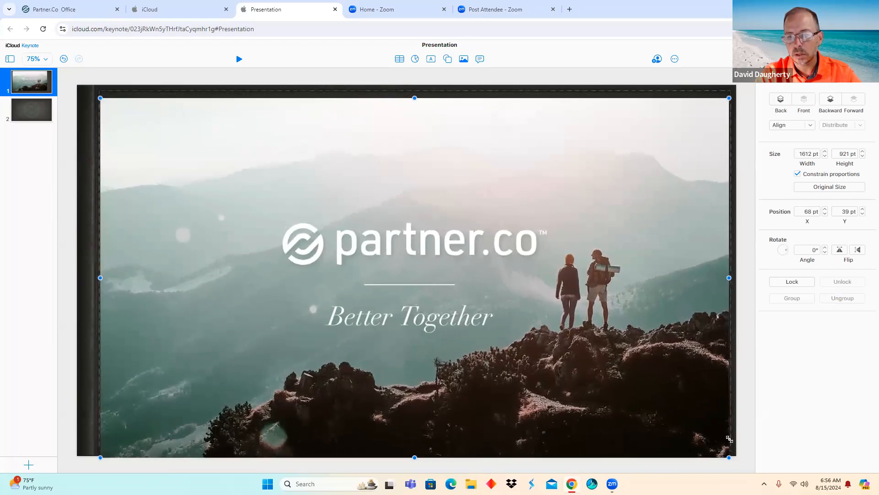
pyautogui.moveTo(601, 363); pyautogui.dragTo(601, 361)
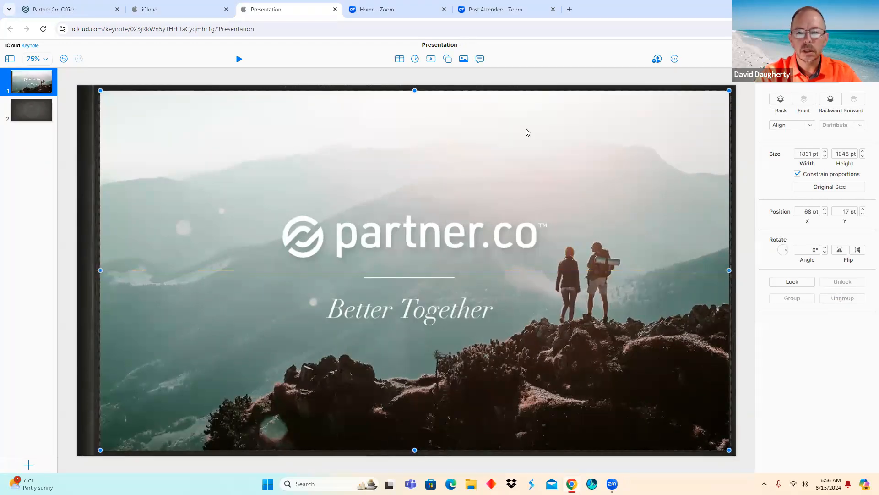
pyautogui.moveTo(415, 90); pyautogui.dragTo(415, 94)
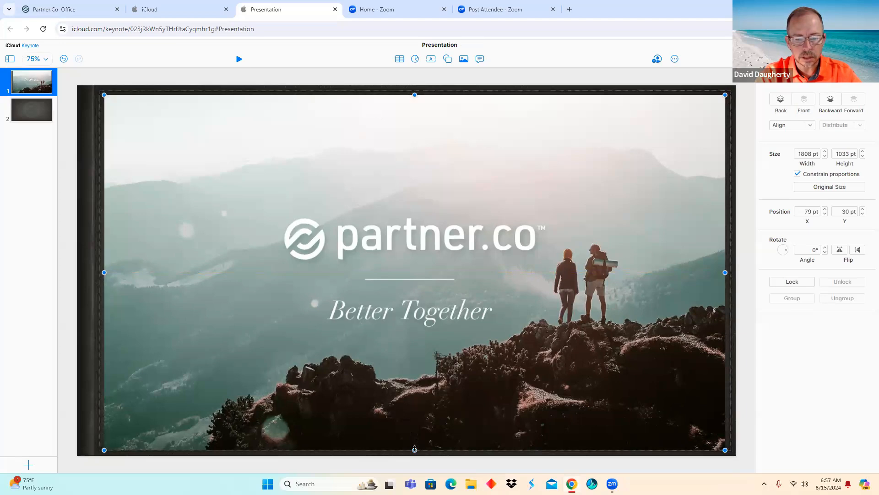
pyautogui.moveTo(414, 448); pyautogui.dragTo(415, 444)
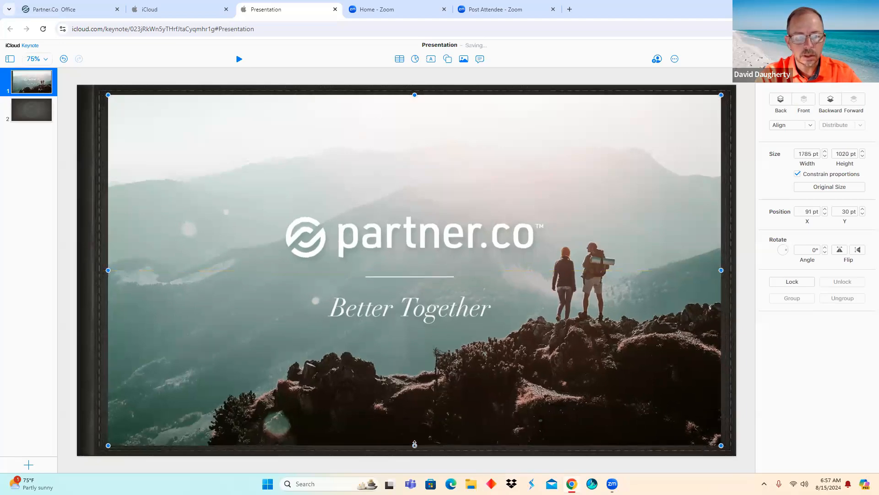
pyautogui.moveTo(505, 298); pyautogui.dragTo(497, 297)
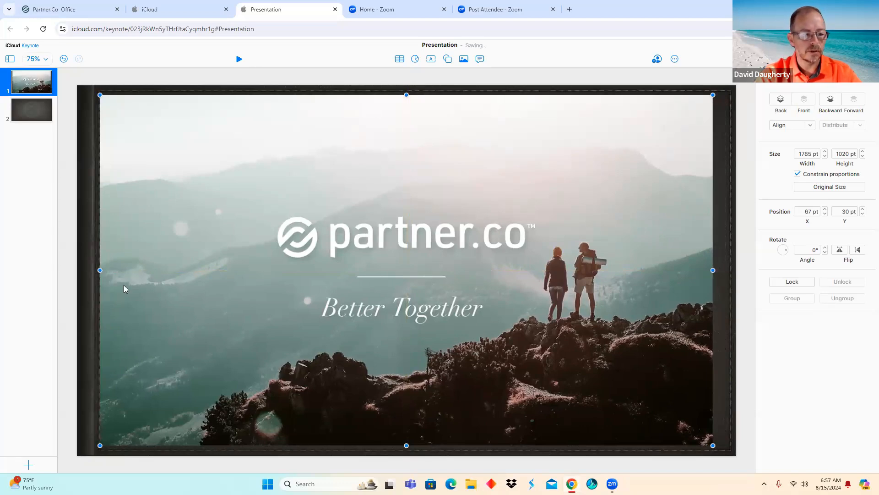
pyautogui.moveTo(425, 265); pyautogui.dragTo(433, 265)
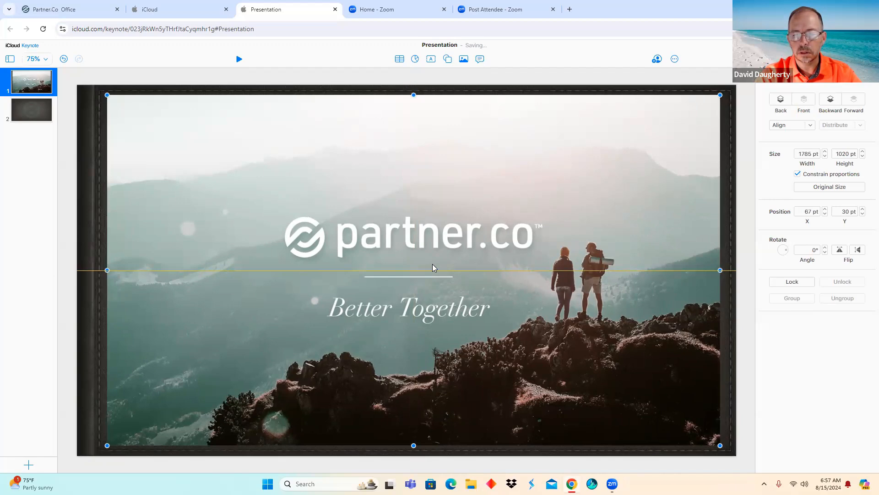
pyautogui.moveTo(435, 267); pyautogui.dragTo(424, 274)
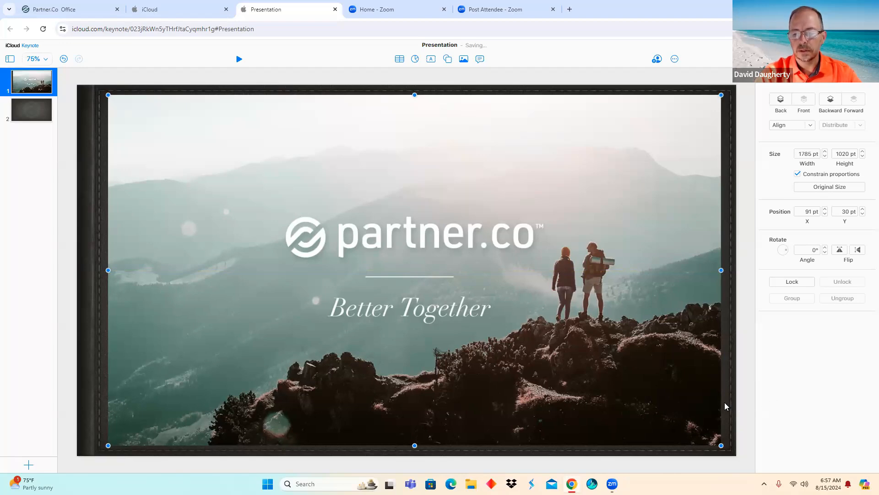
pyautogui.click(743, 398)
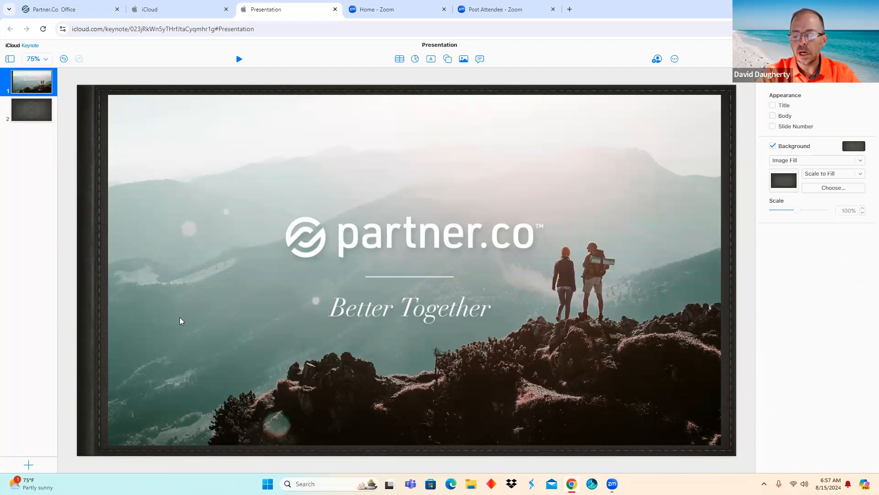
# Add a line border and a shadow to the cover image
pyautogui.click(287, 273)
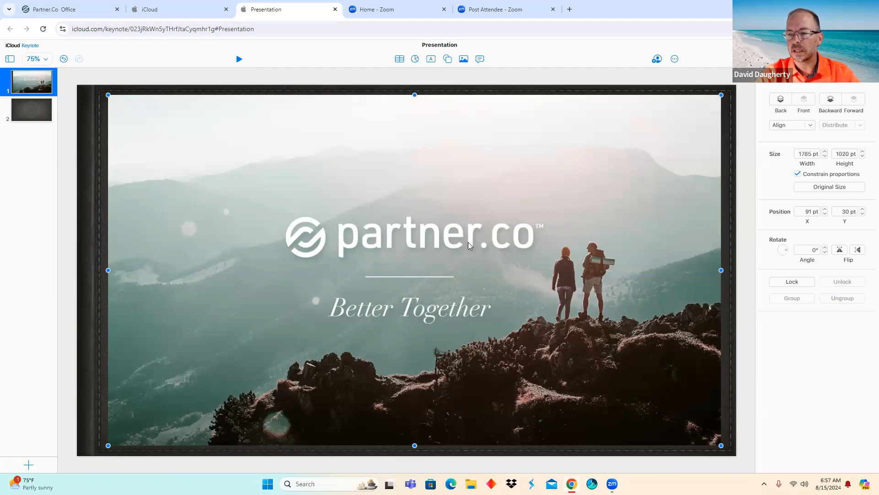
pyautogui.click(775, 90)
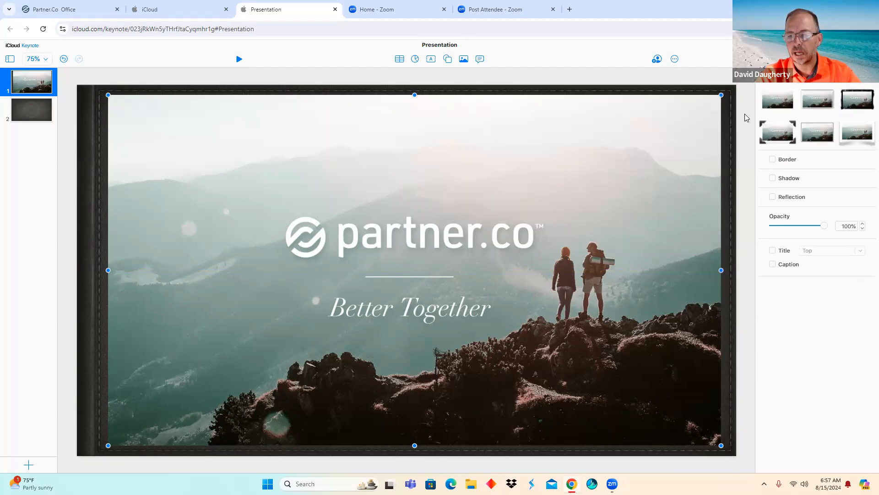
pyautogui.click(773, 159)
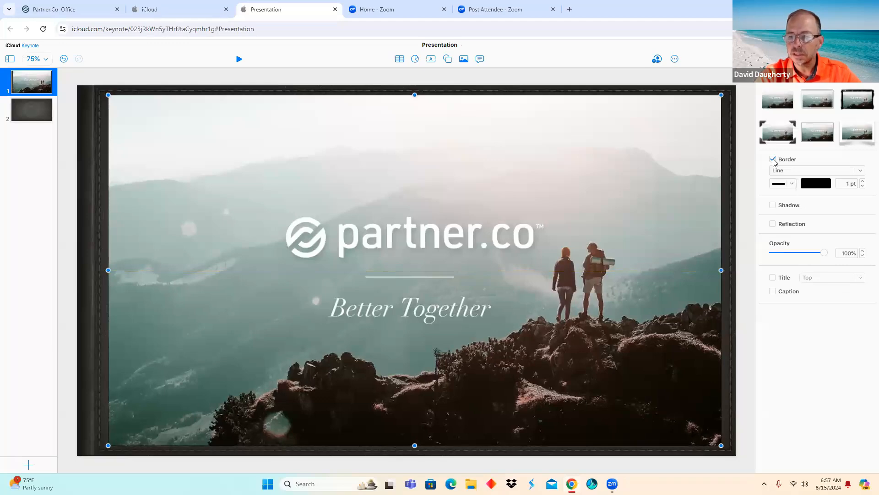
pyautogui.click(773, 205)
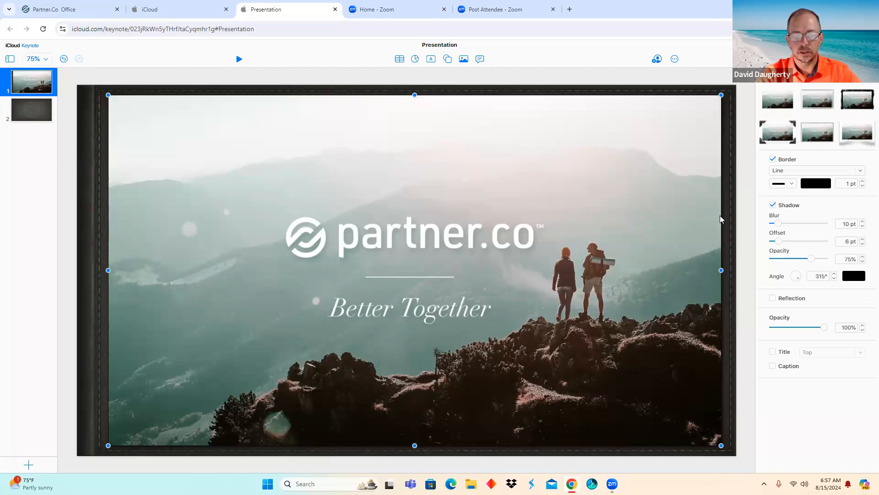
pyautogui.click(743, 194)
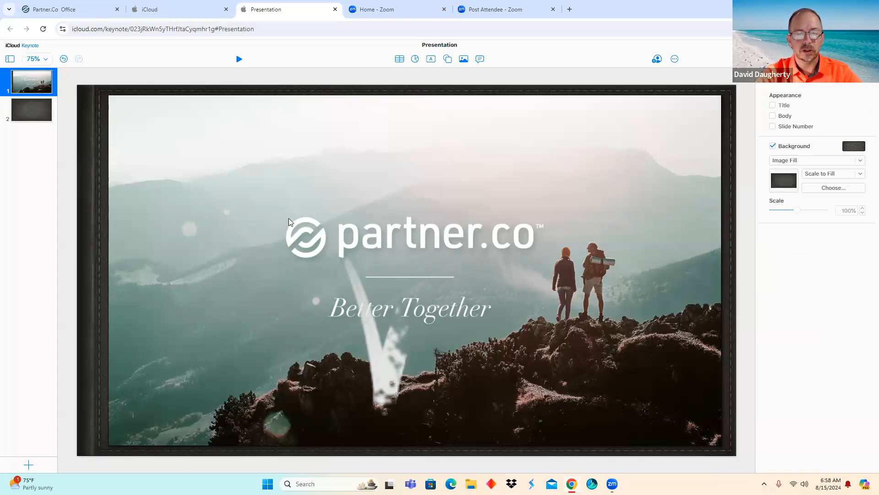
# Duplicate the watermarked second slide
pyautogui.click(34, 109)
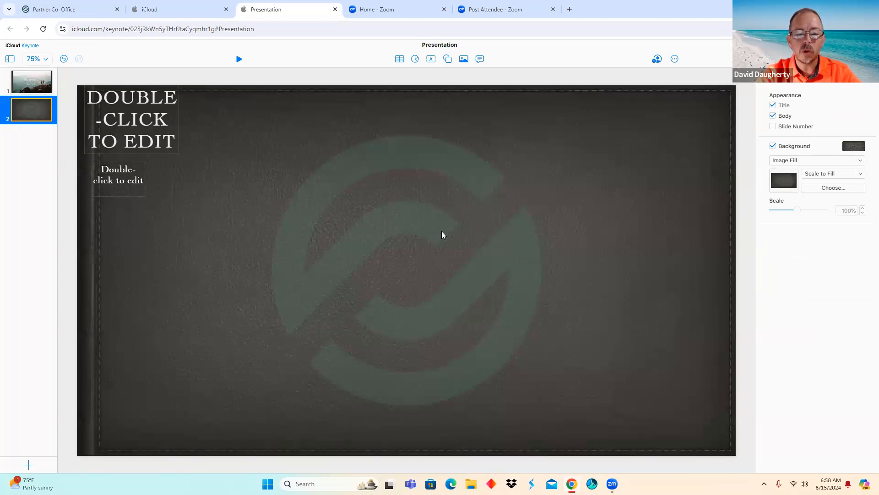
pyautogui.rightClick(34, 113)
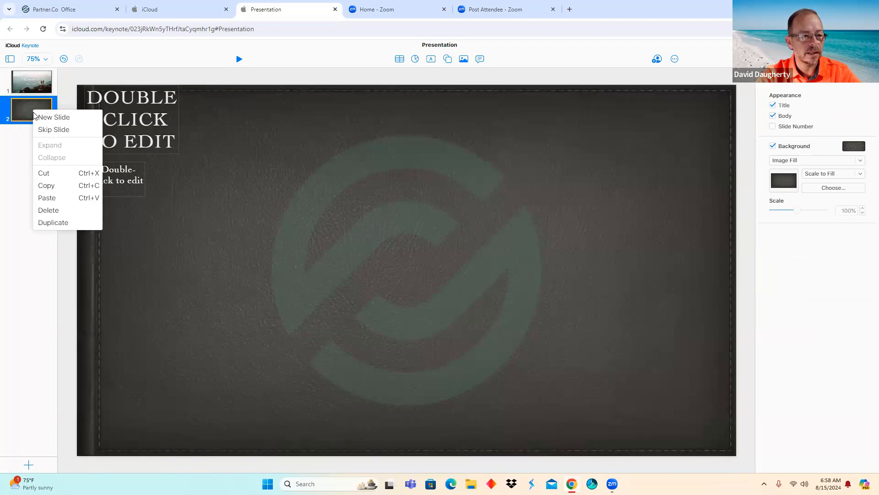
pyautogui.click(60, 224)
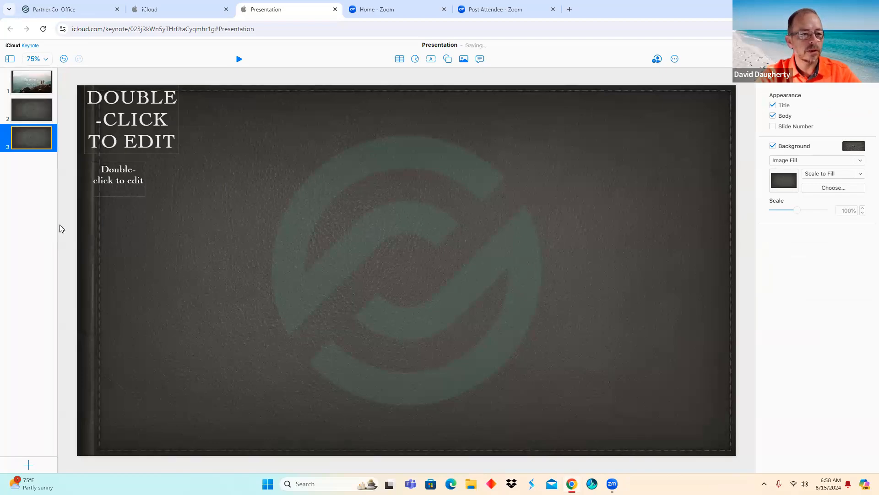
pyautogui.click(28, 114)
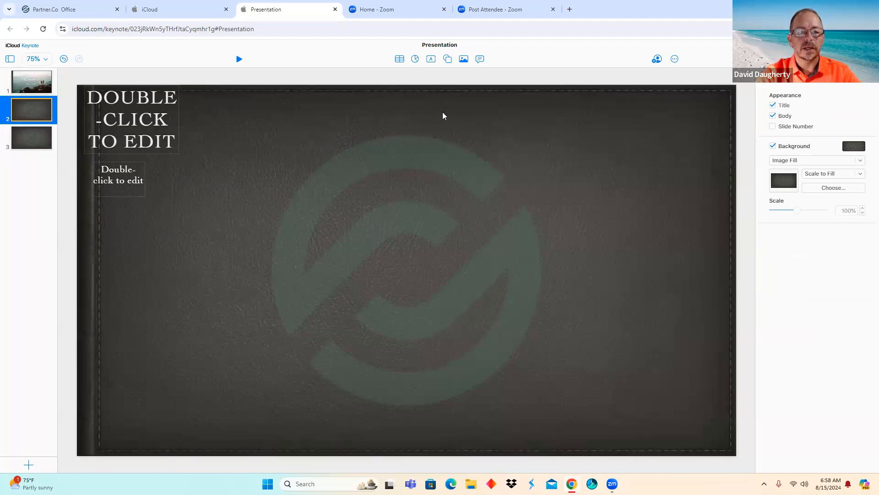
pyautogui.click(464, 59)
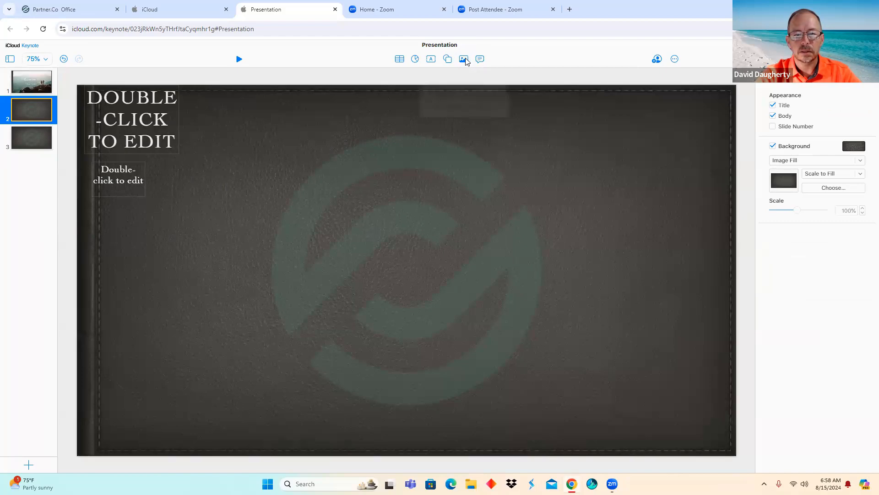
pyautogui.click(456, 110)
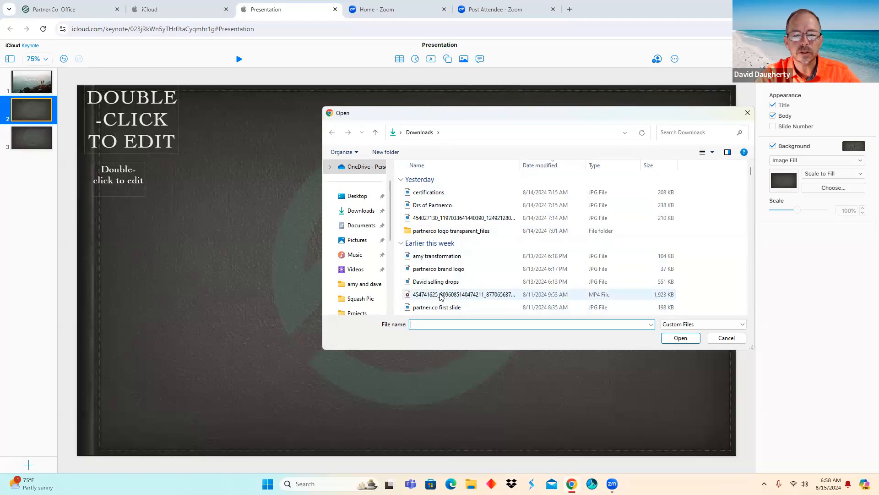
pyautogui.doubleClick(462, 218)
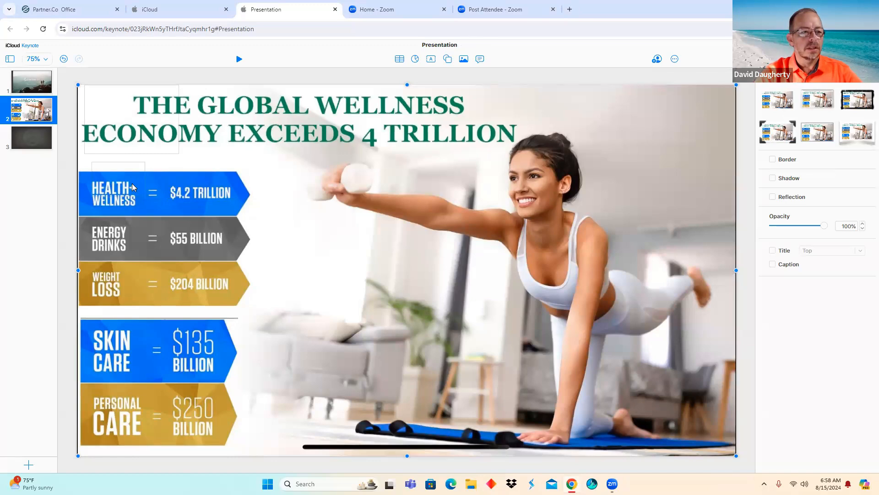
pyautogui.moveTo(78, 84); pyautogui.dragTo(104, 101)
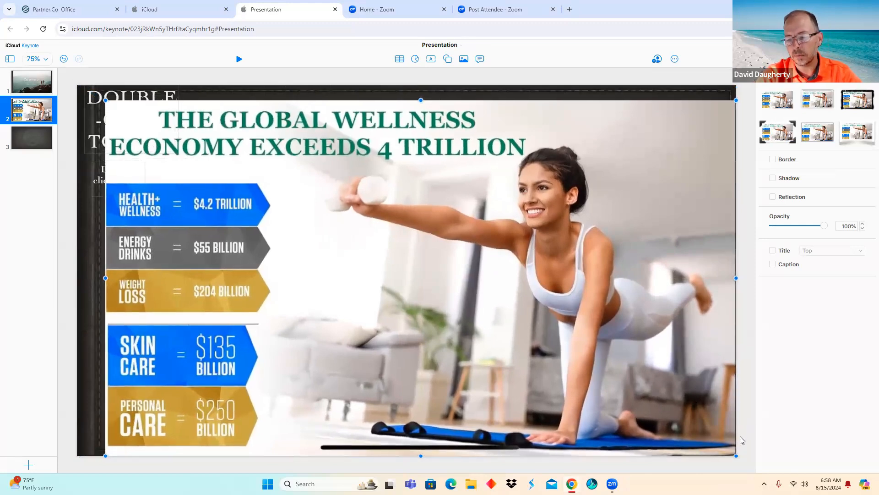
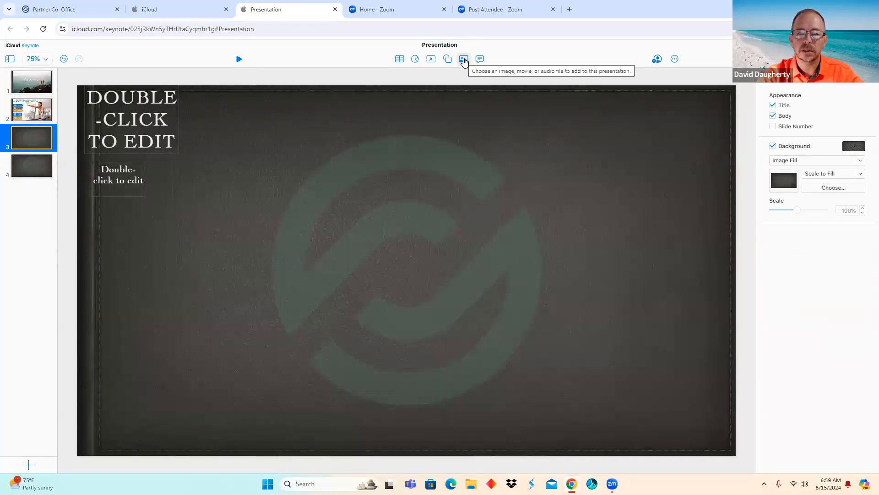
# Insert the image "Drs of Partnerco" from Downloads onto the third slide
pyautogui.click(464, 59)
pyautogui.click(464, 107)
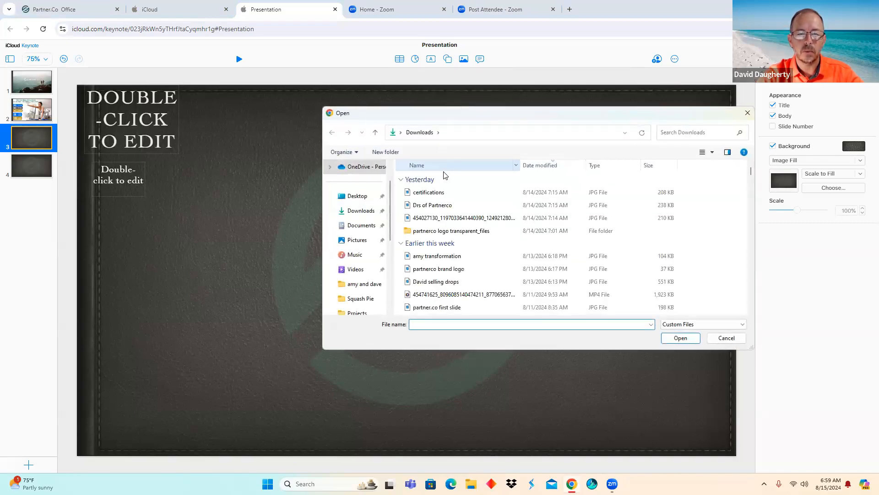
pyautogui.doubleClick(439, 205)
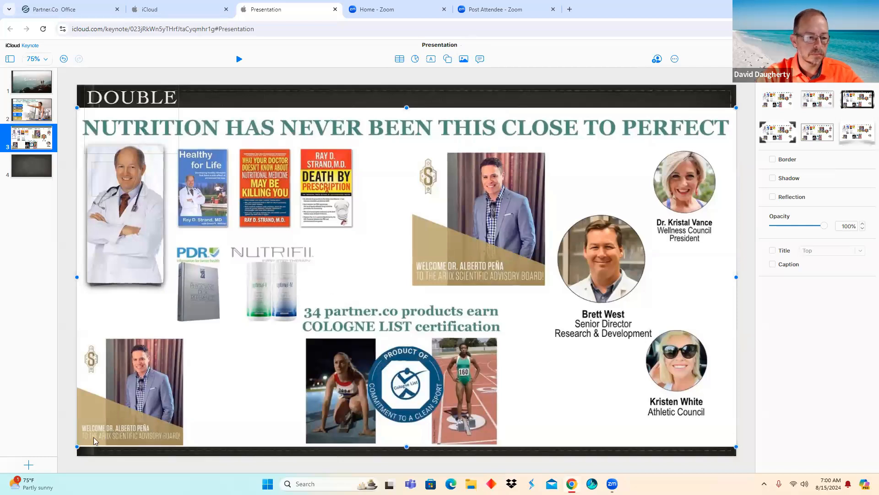
# Shrink the nutrition image on slide 3 and center it within the slide's stitched border
pyautogui.moveTo(77, 446); pyautogui.dragTo(152, 433)
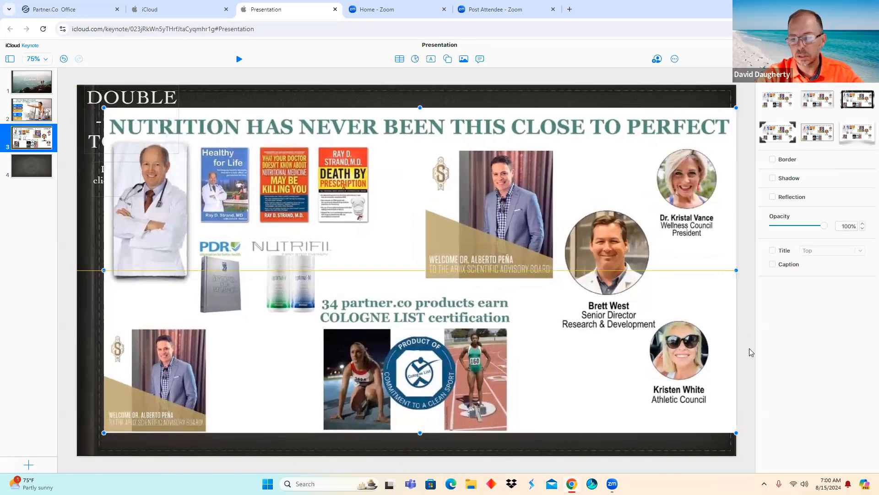
pyautogui.moveTo(735, 270); pyautogui.dragTo(722, 273)
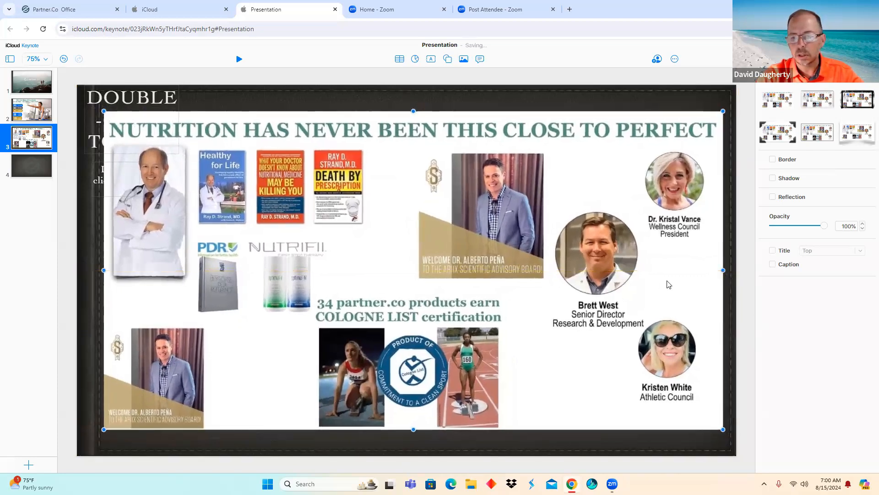
pyautogui.moveTo(402, 270); pyautogui.dragTo(402, 271)
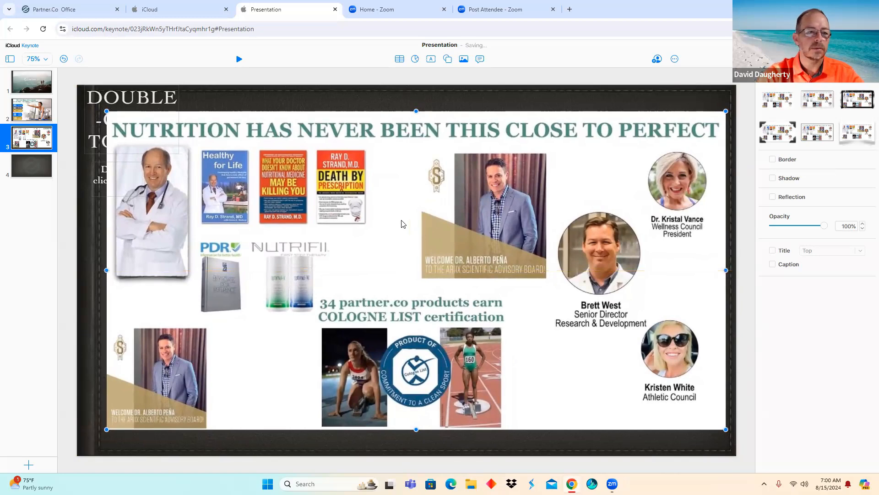
# Delete the title and body text placeholders from the third slide
pyautogui.rightClick(121, 95)
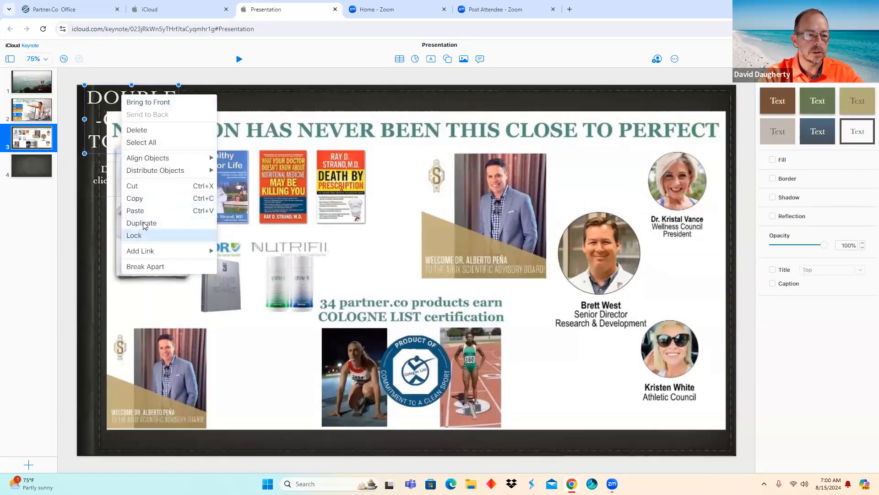
pyautogui.click(142, 131)
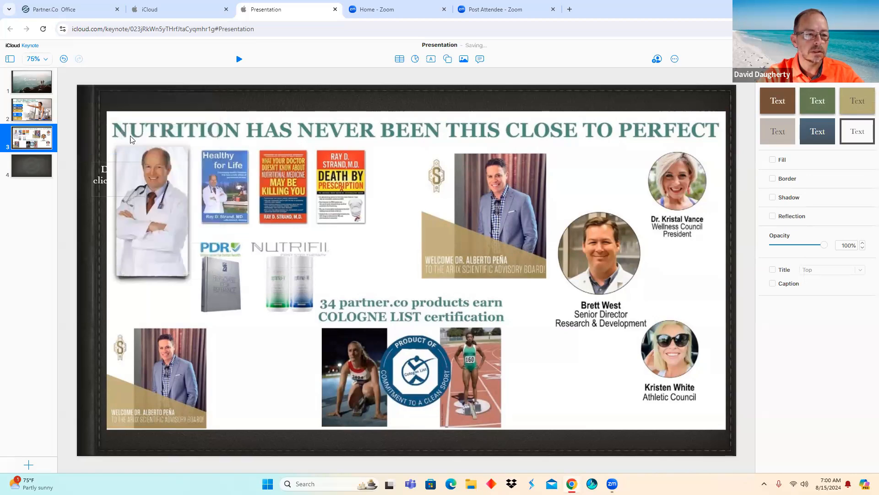
pyautogui.click(97, 175)
pyautogui.rightClick(98, 175)
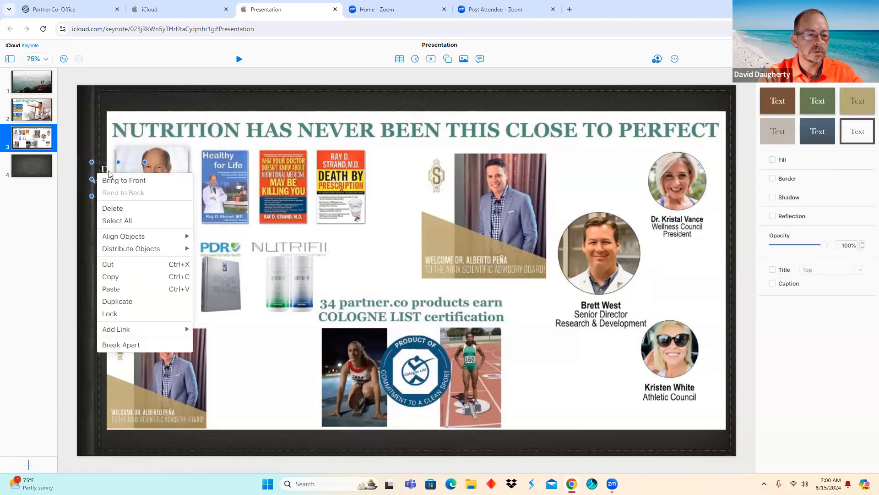
pyautogui.click(115, 206)
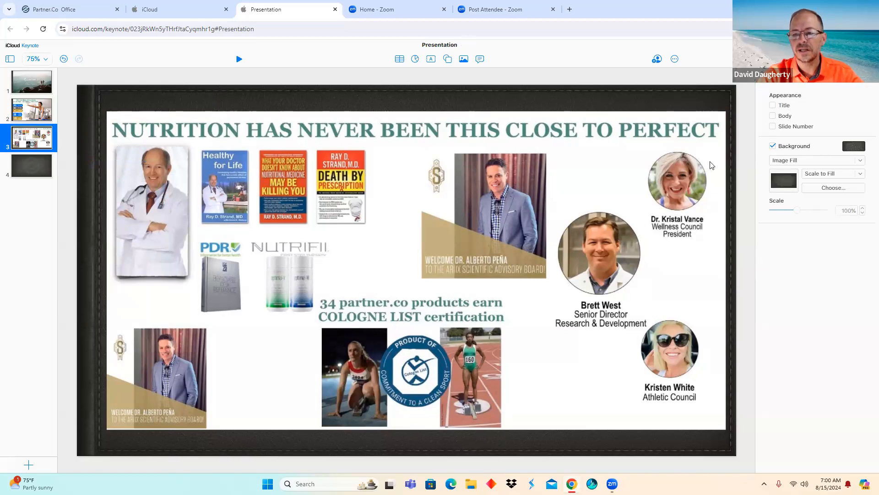
# Add a line border and a shadow to the nutrition image on slide 3
pyautogui.click(657, 184)
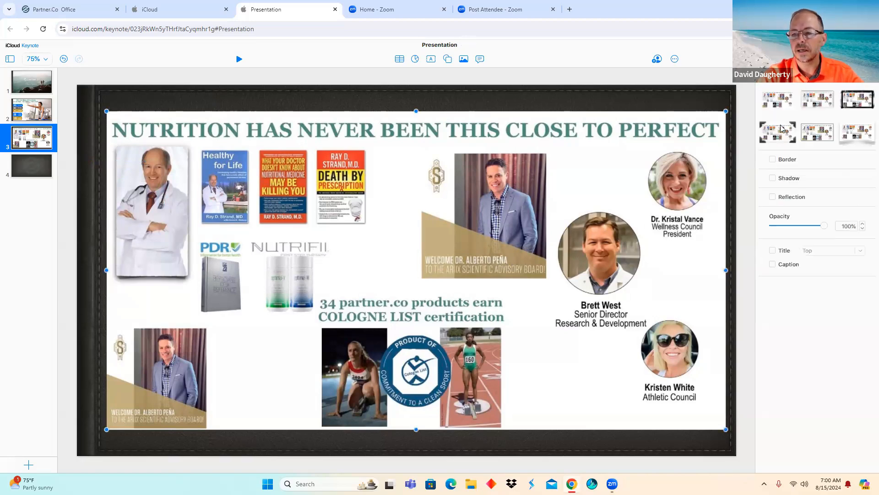
pyautogui.click(773, 160)
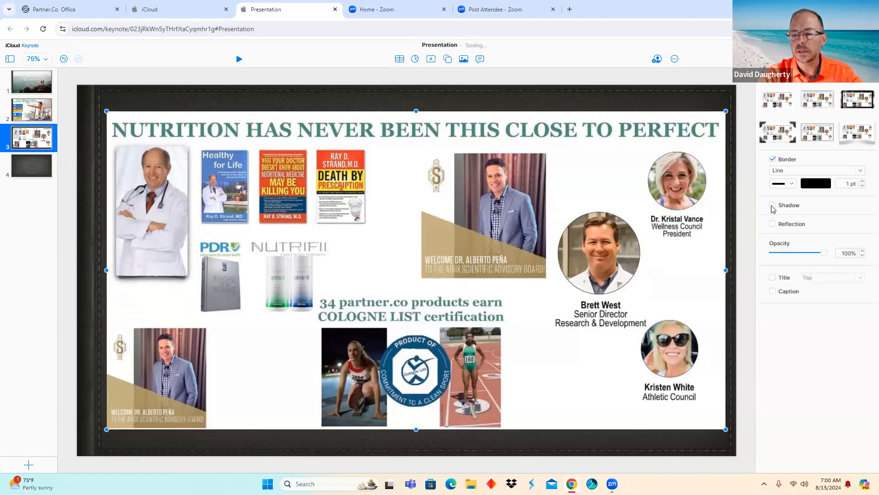
pyautogui.click(774, 205)
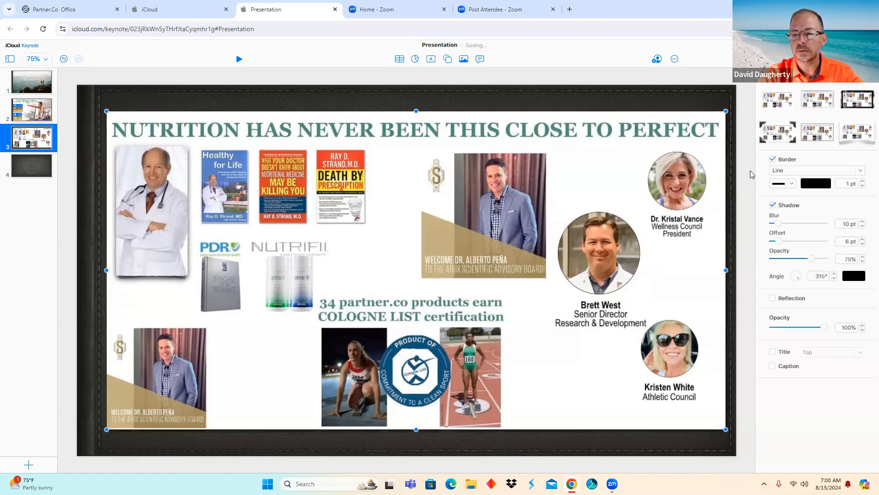
pyautogui.click(727, 200)
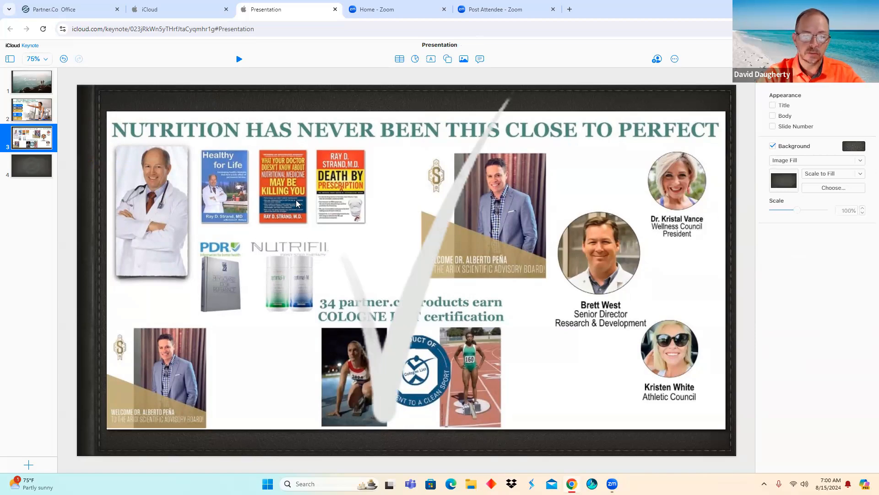
# Duplicate the blank watermarked logo slide 4 and return to slide 4
pyautogui.click(40, 174)
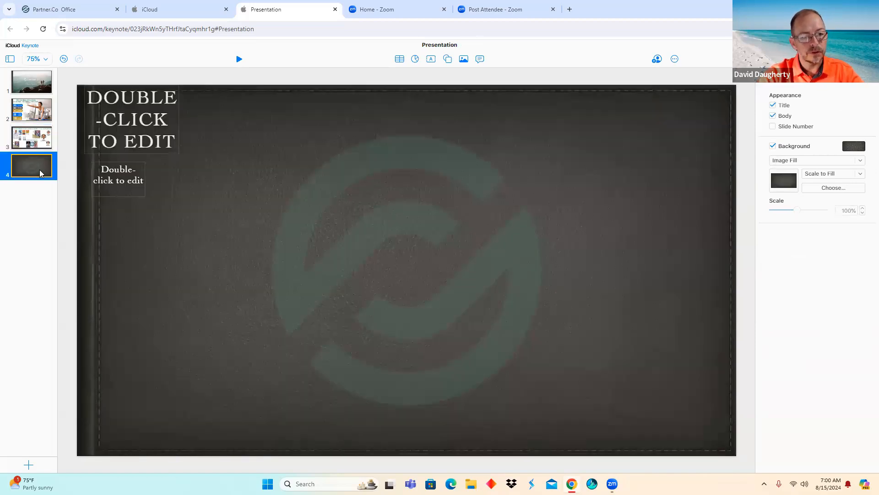
pyautogui.rightClick(40, 173)
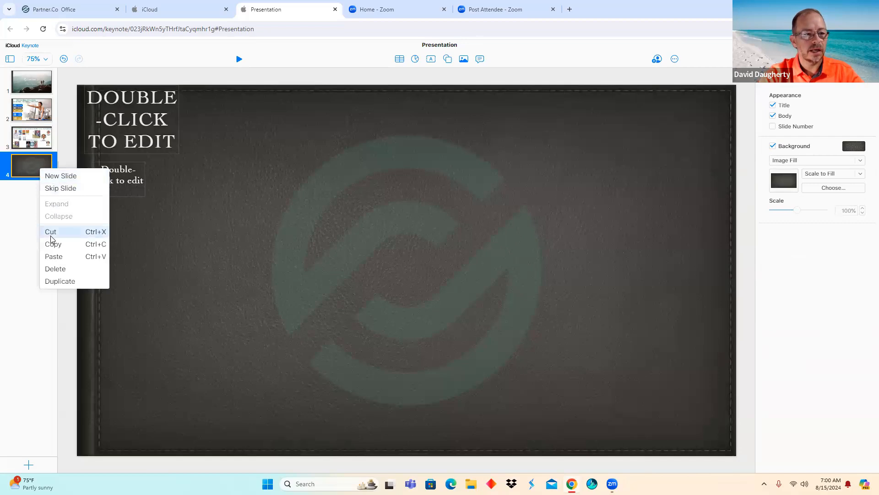
pyautogui.click(60, 281)
pyautogui.click(38, 171)
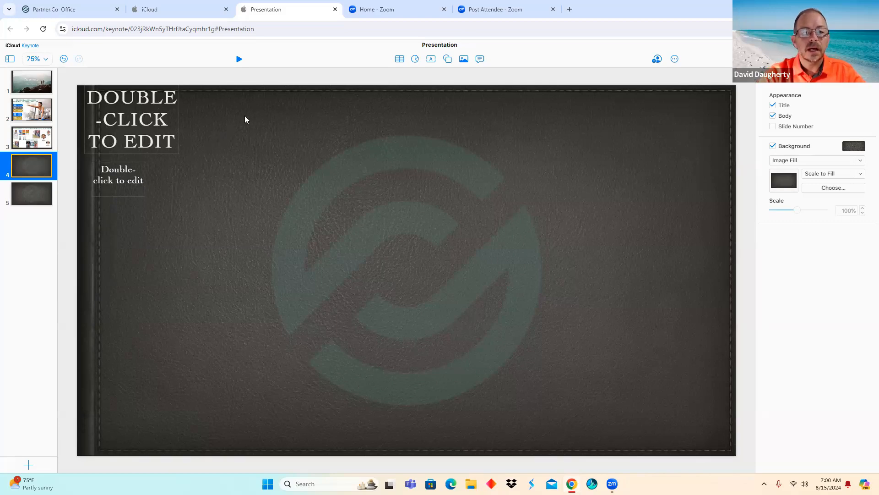
# Insert the image "certifications" from Downloads onto slide 4
pyautogui.click(464, 60)
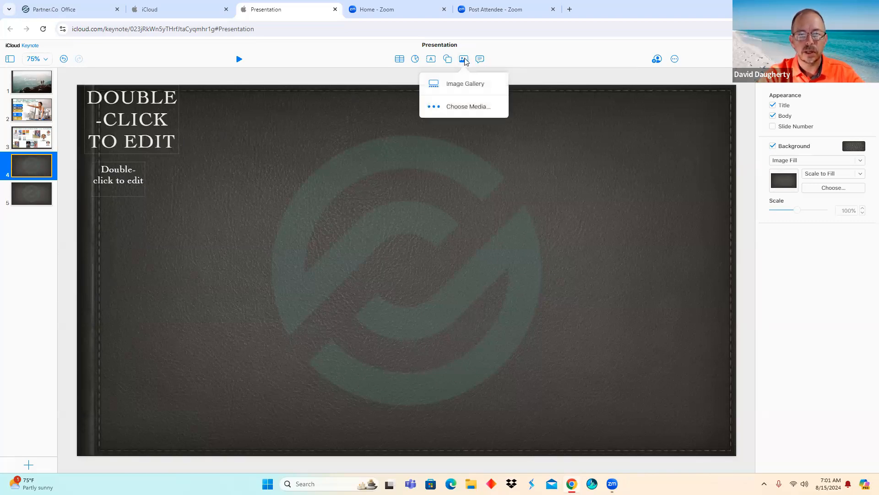
pyautogui.click(464, 109)
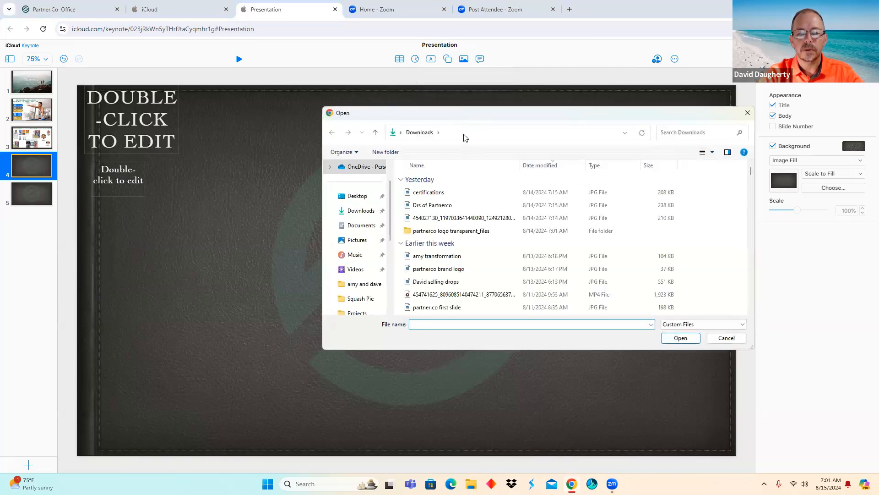
pyautogui.click(438, 193)
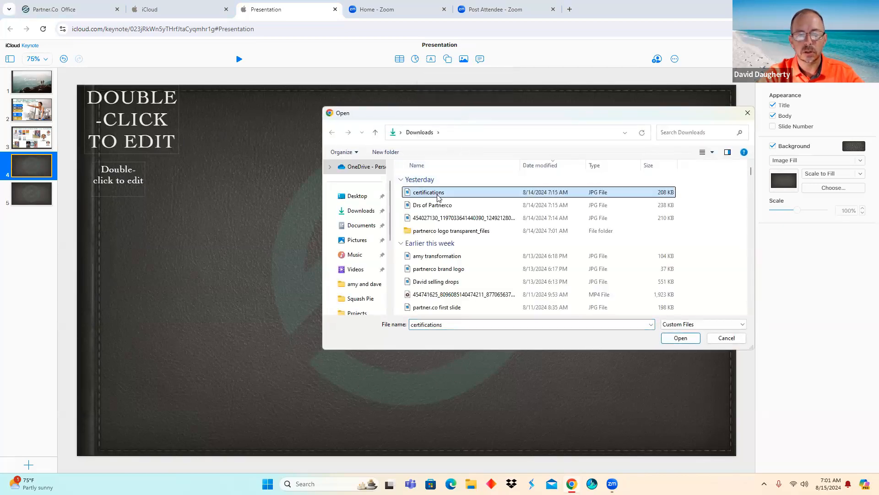
pyautogui.doubleClick(439, 192)
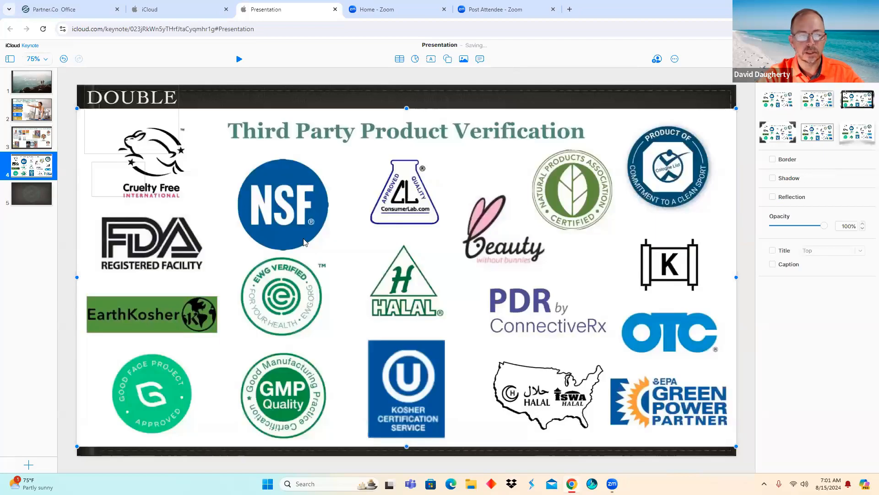
# Shrink the Third Party Product Verification image from both sides and center it within slide 4's stitched border
pyautogui.moveTo(77, 277); pyautogui.dragTo(108, 274)
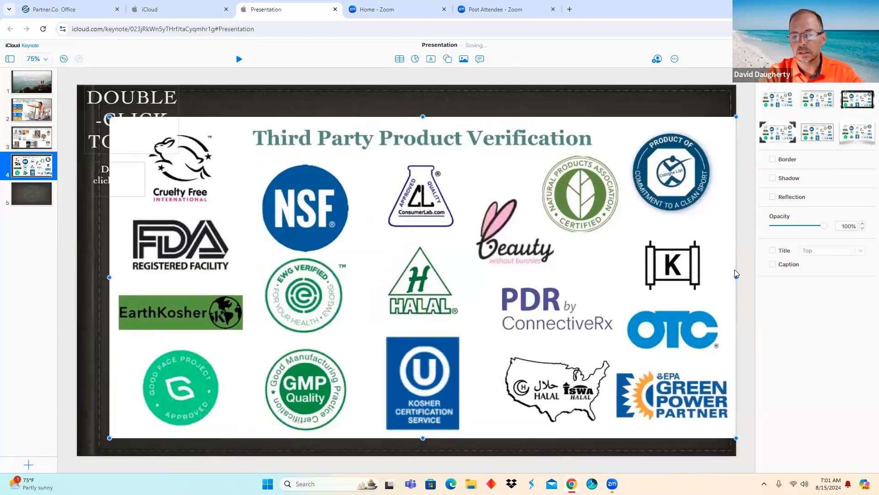
pyautogui.moveTo(736, 276); pyautogui.dragTo(724, 278)
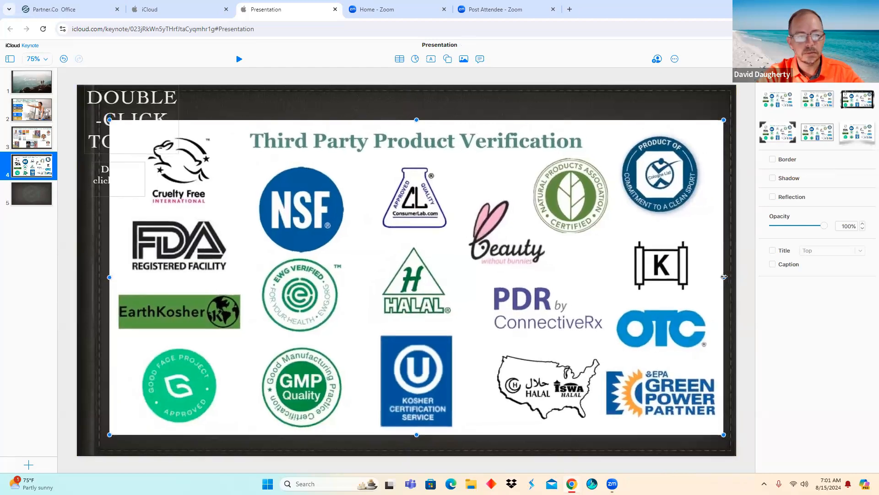
pyautogui.moveTo(571, 265); pyautogui.dragTo(564, 263)
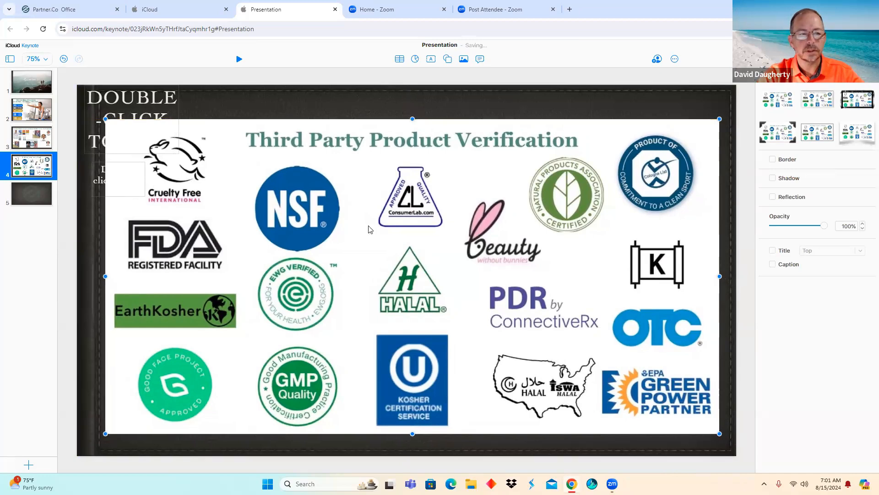
# Delete the title and body text placeholders from slide 4
pyautogui.click(136, 112)
pyautogui.rightClick(136, 113)
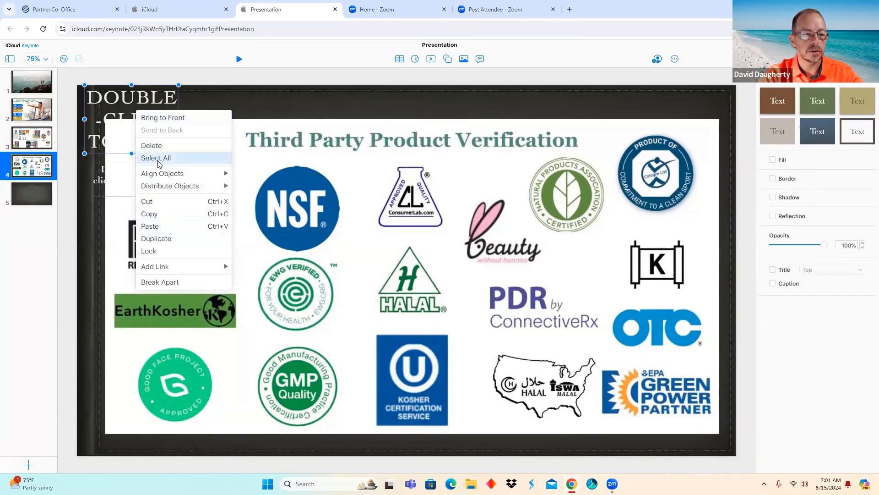
pyautogui.click(152, 145)
pyautogui.click(103, 180)
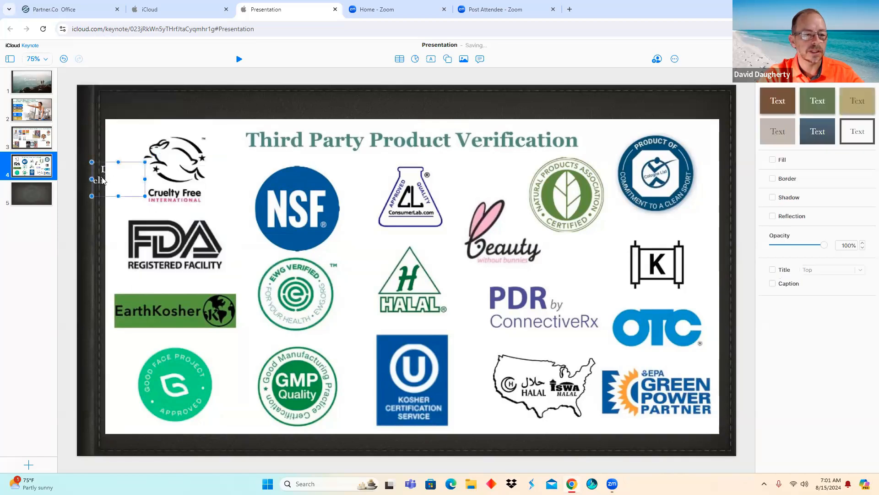
pyautogui.rightClick(103, 180)
pyautogui.click(118, 213)
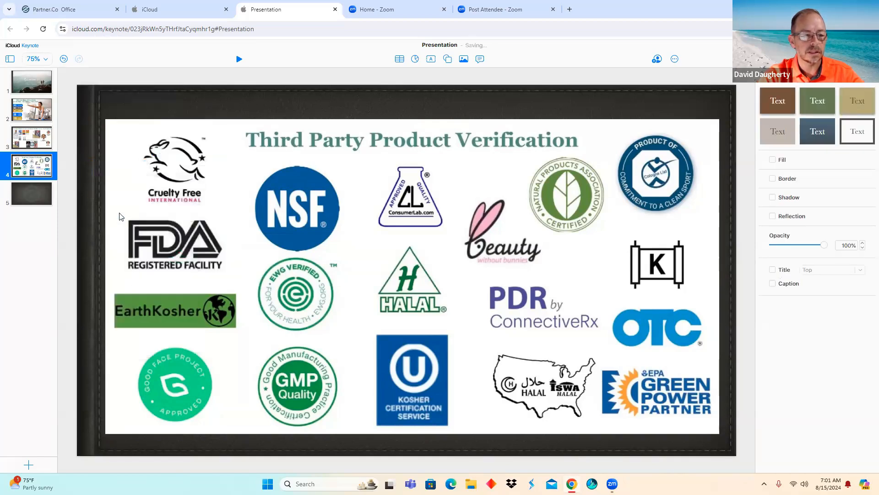
# Add a line border and a shadow to the Third Party Product Verification image
pyautogui.click(717, 120)
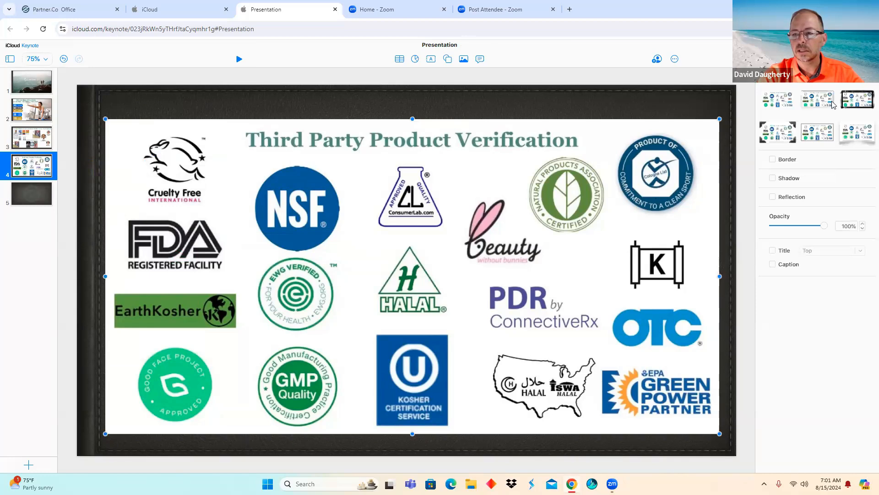
pyautogui.click(772, 160)
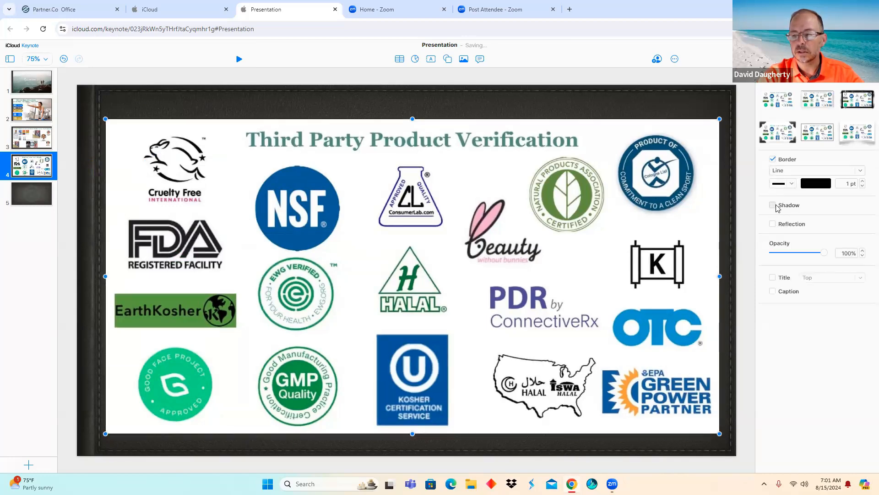
pyautogui.click(773, 205)
pyautogui.click(725, 289)
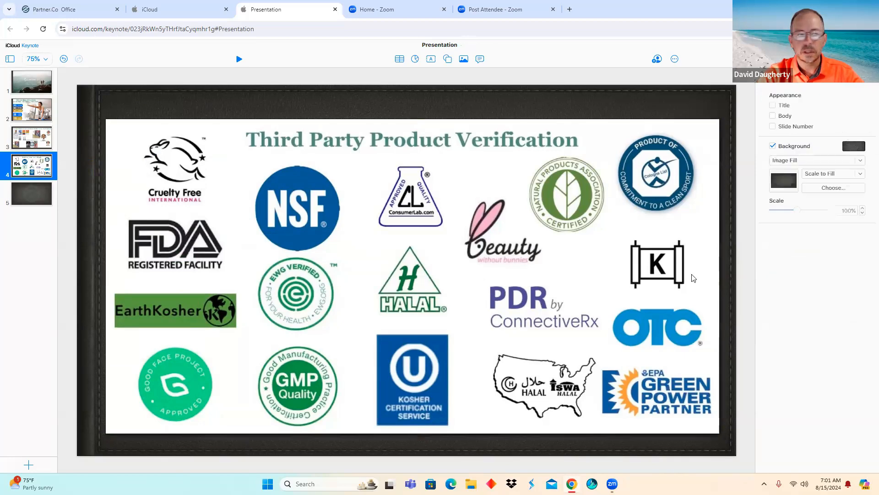
# Duplicate the blank watermarked logo slide 5
pyautogui.click(32, 195)
pyautogui.rightClick(32, 194)
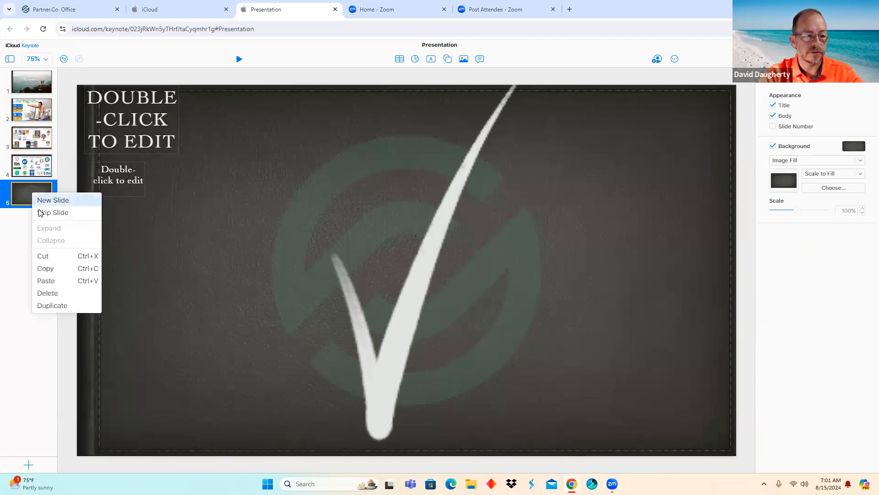
pyautogui.click(49, 306)
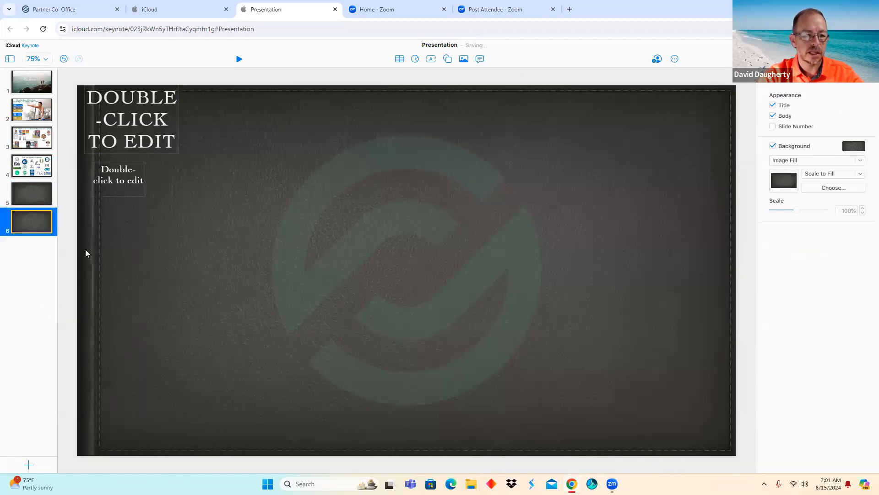
# Insert the before-and-after transformation JPG from Downloads onto slide 6
pyautogui.click(463, 61)
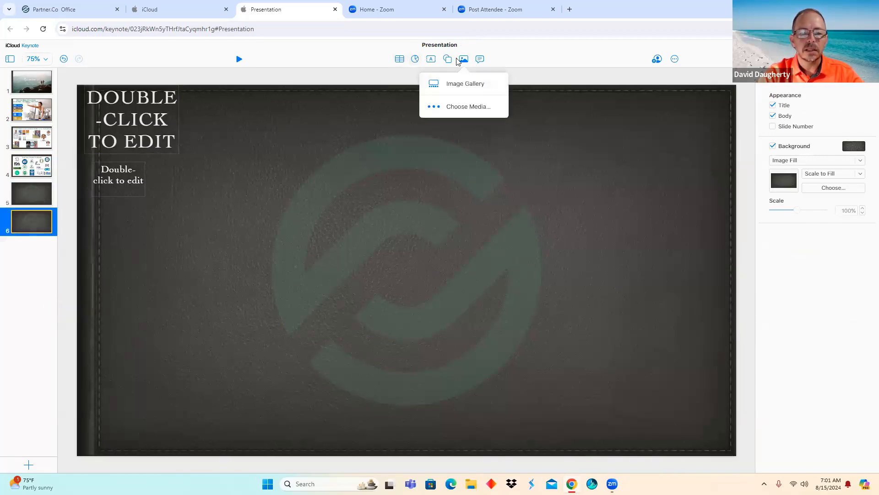
pyautogui.click(467, 108)
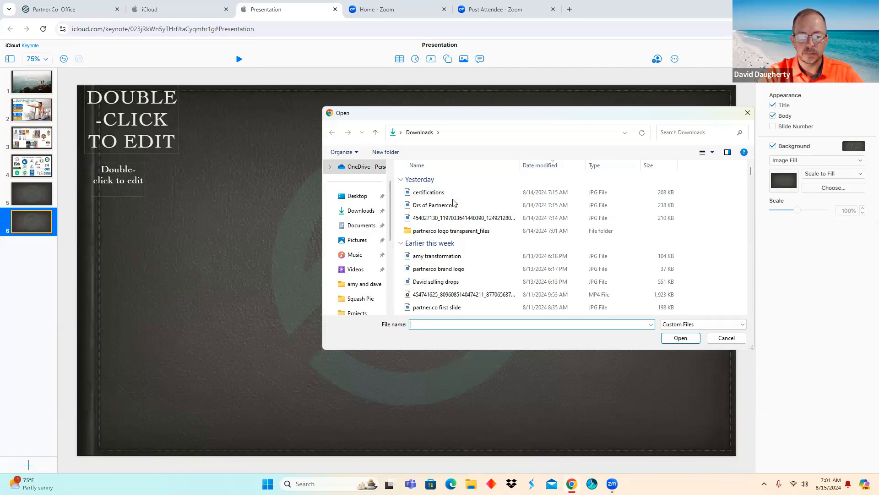
pyautogui.doubleClick(458, 256)
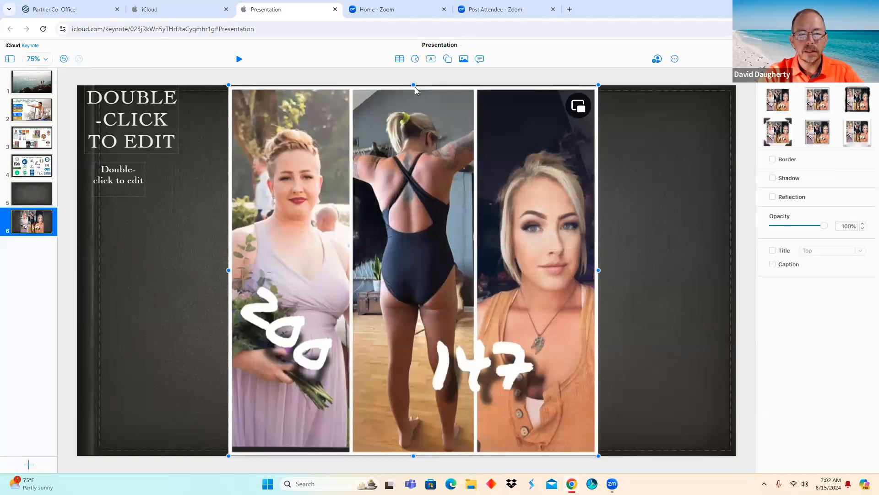
# Shrink the transformation photo to fit between the upper and lower stitching and shift it toward the slide's left side
pyautogui.moveTo(414, 85); pyautogui.dragTo(414, 94)
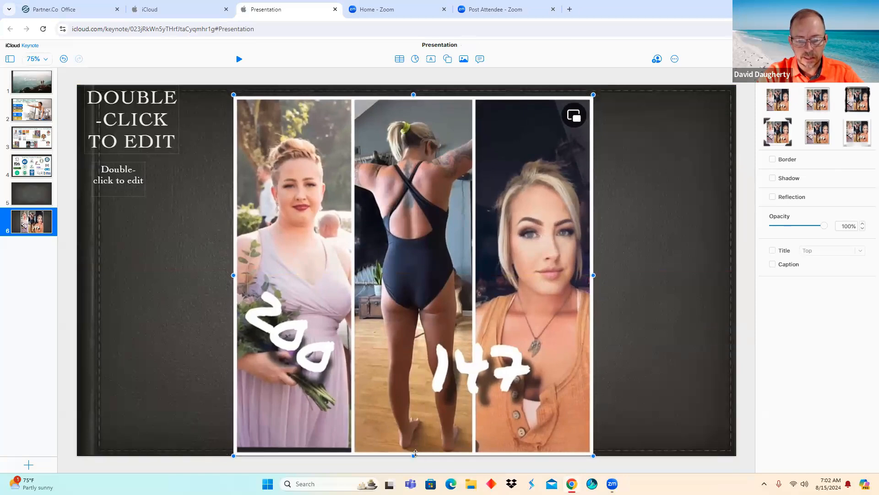
pyautogui.moveTo(414, 452); pyautogui.dragTo(415, 446)
pyautogui.moveTo(437, 321); pyautogui.dragTo(356, 320)
# Move the title and body placeholders to the empty area right of the transformation photo, with the title above the body
pyautogui.doubleClick(109, 117)
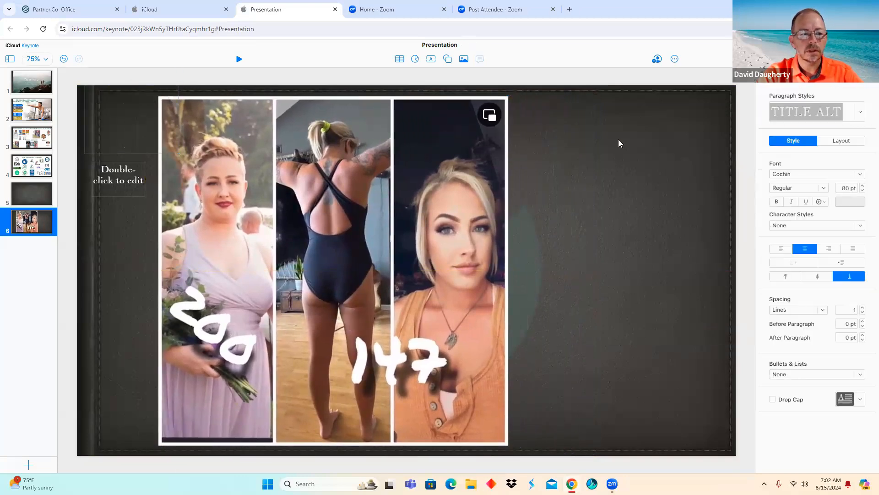
pyautogui.click(124, 171)
pyautogui.moveTo(119, 170); pyautogui.dragTo(636, 262)
pyautogui.doubleClick(121, 114)
pyautogui.click(104, 168)
pyautogui.moveTo(112, 146); pyautogui.dragTo(626, 176)
# Align the transformation photo with the left stitched border and give it a line border and a shadow
pyautogui.moveTo(373, 212); pyautogui.dragTo(318, 214)
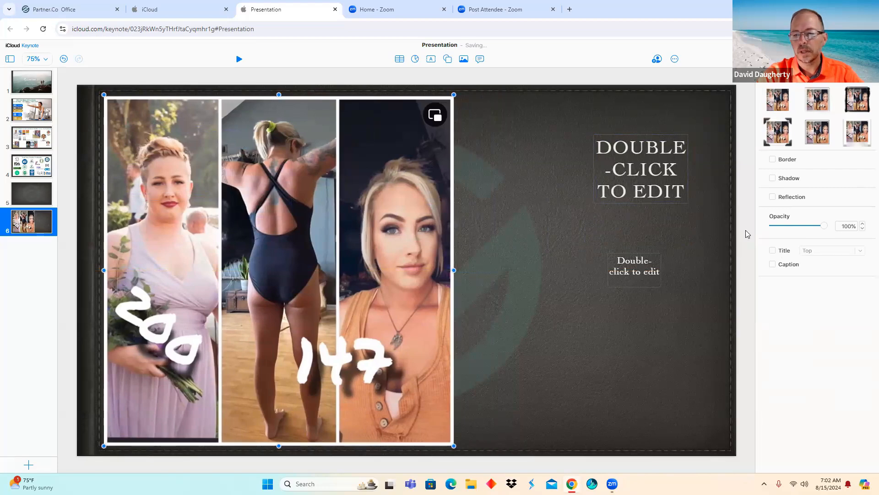
pyautogui.click(773, 159)
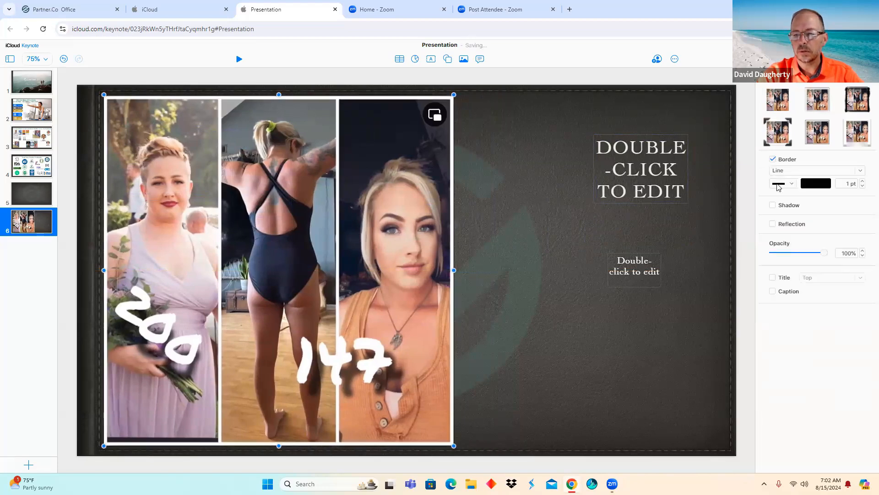
pyautogui.click(773, 205)
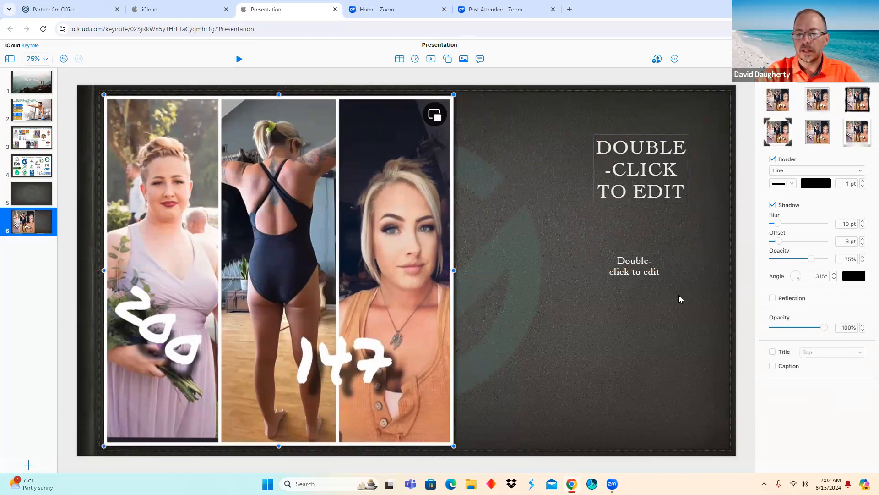
# Move the body placeholder lower and replace the title text with the woman's first name followed by LOST 53 LBS USING THE "SKINNY DROPS"
pyautogui.moveTo(644, 269); pyautogui.dragTo(644, 399)
pyautogui.click(630, 174)
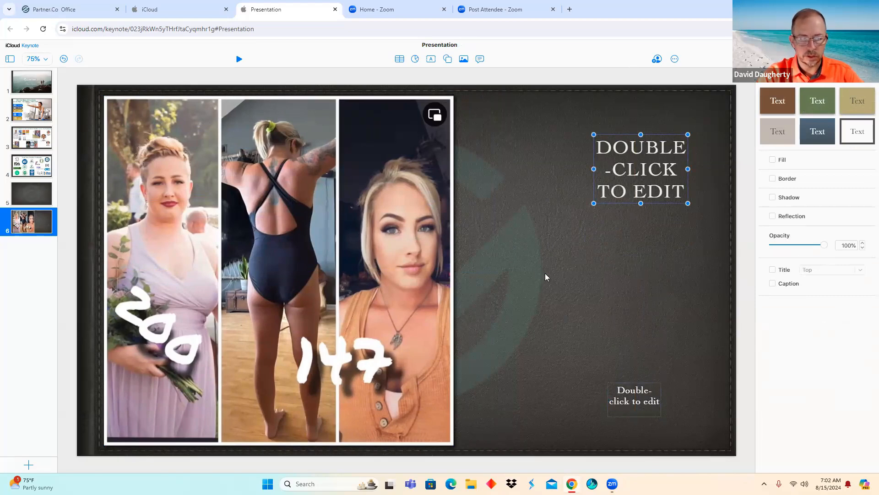
pyautogui.doubleClick(653, 168)
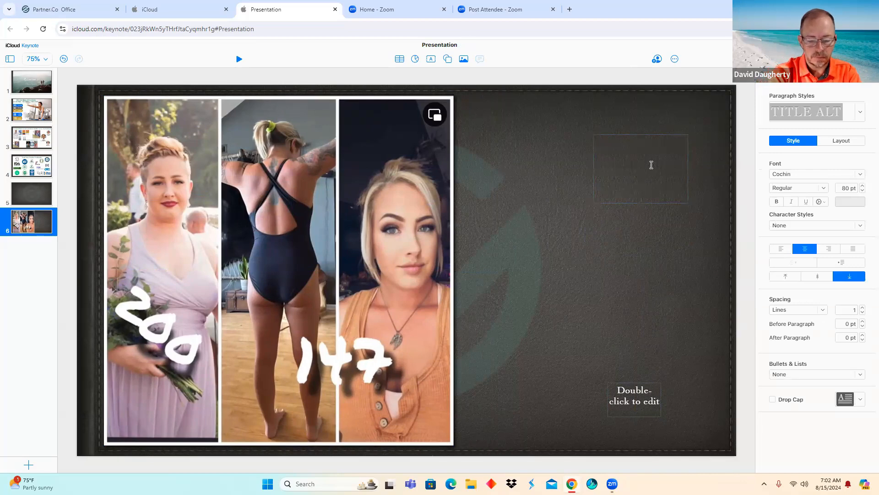
pyautogui.write('AMY')
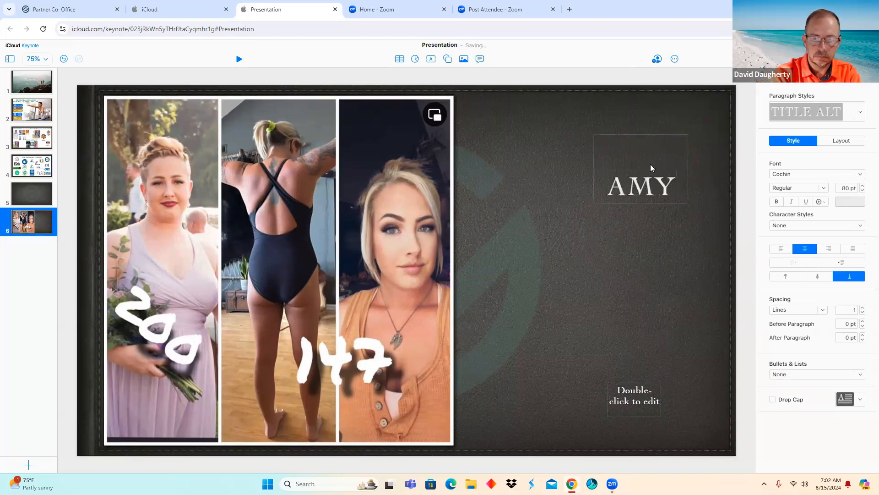
pyautogui.press('Return')
pyautogui.write('LOS')
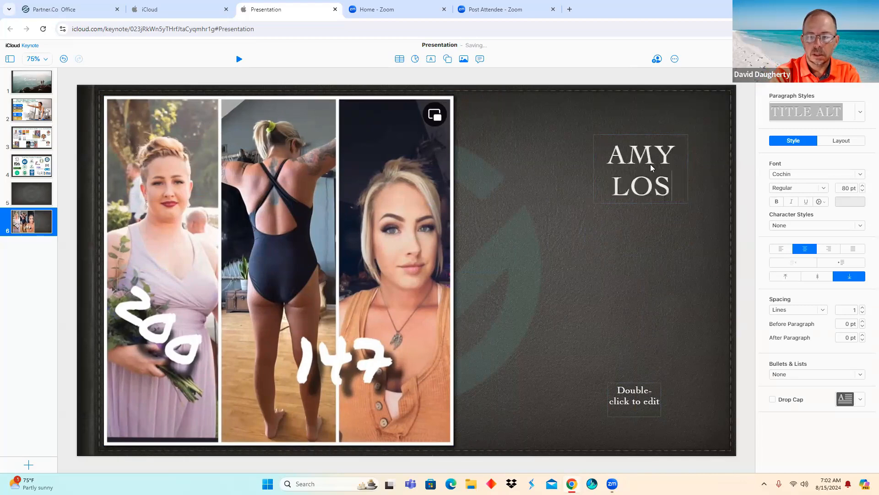
pyautogui.write('T 53')
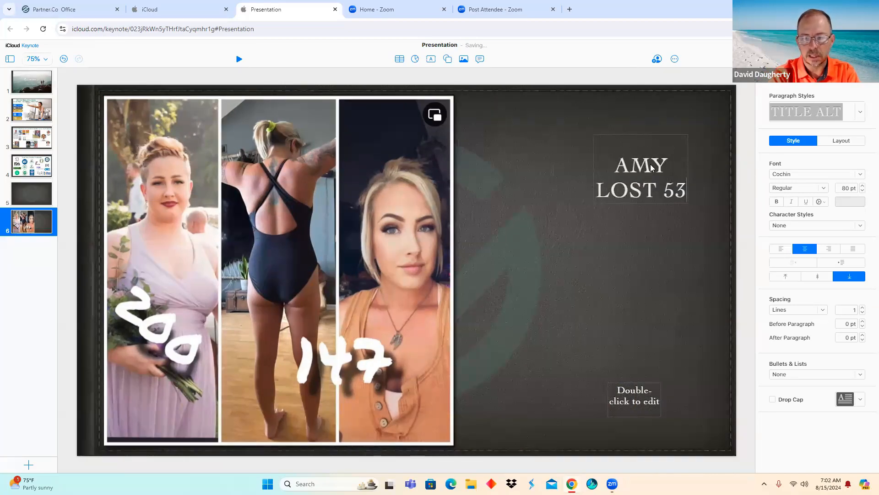
pyautogui.press('Return')
pyautogui.write('LO')
pyautogui.press('BackSpace')
pyautogui.write('BS USING THE S')
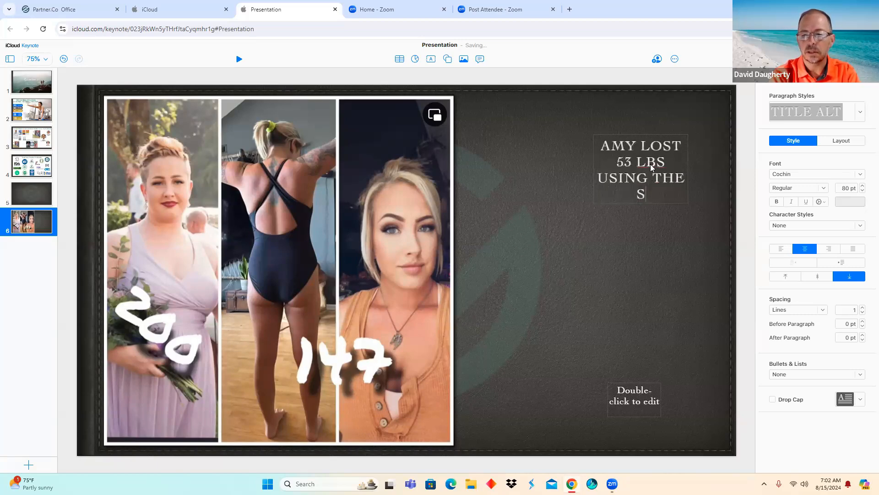
pyautogui.press('BackSpace')
pyautogui.write('"')
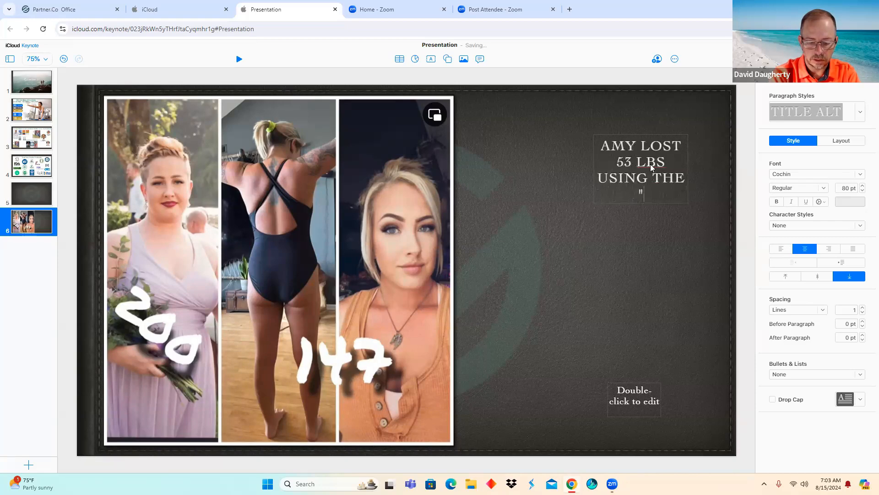
pyautogui.write('SKINNY')
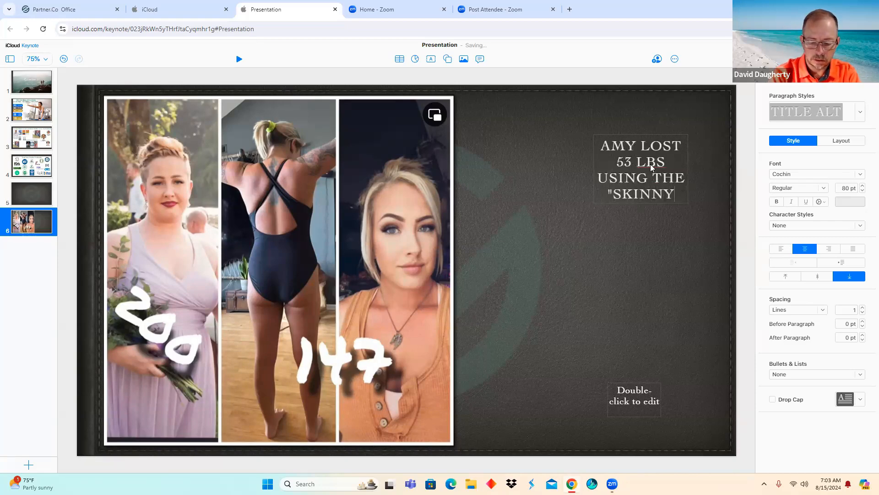
pyautogui.write(' DR')
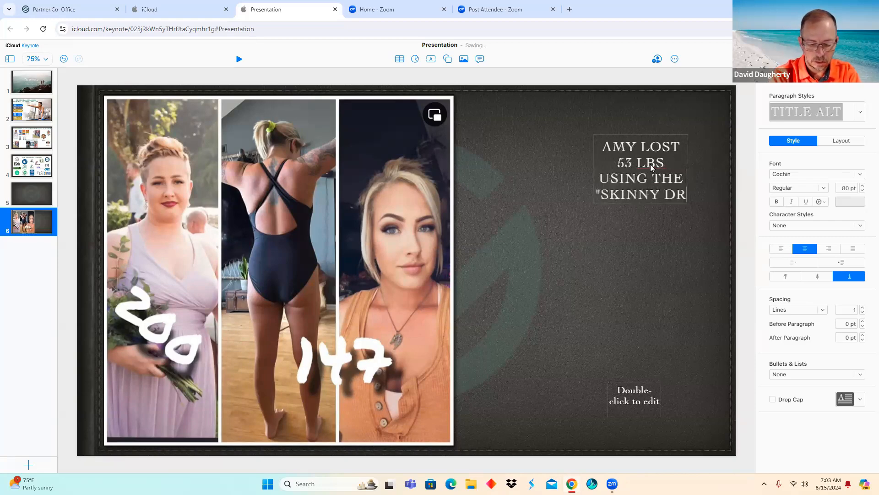
pyautogui.write('OPS"')
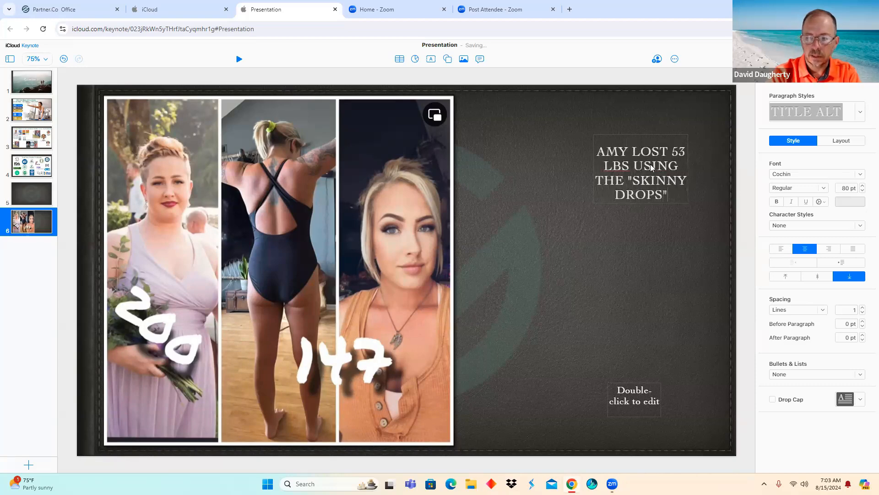
# Delete the body placeholder, then enlarge the title's text box and center it in the empty area right of the transformation photo
pyautogui.click(644, 411)
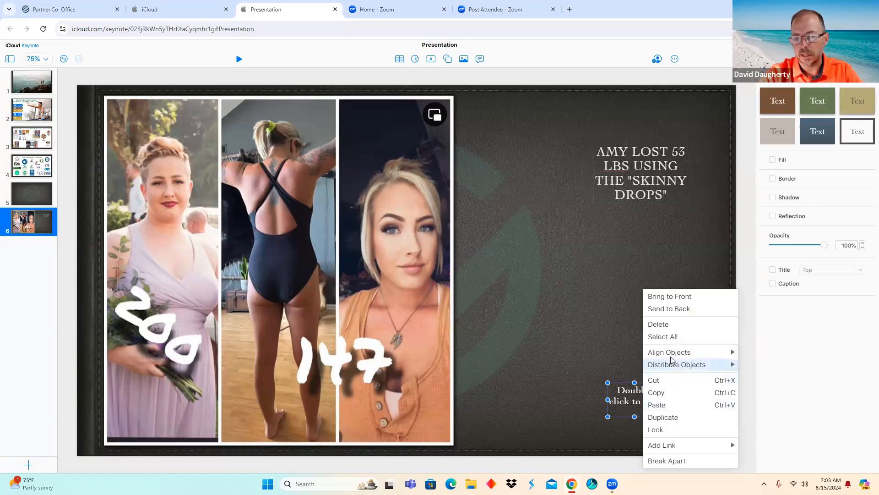
pyautogui.click(660, 324)
pyautogui.click(652, 182)
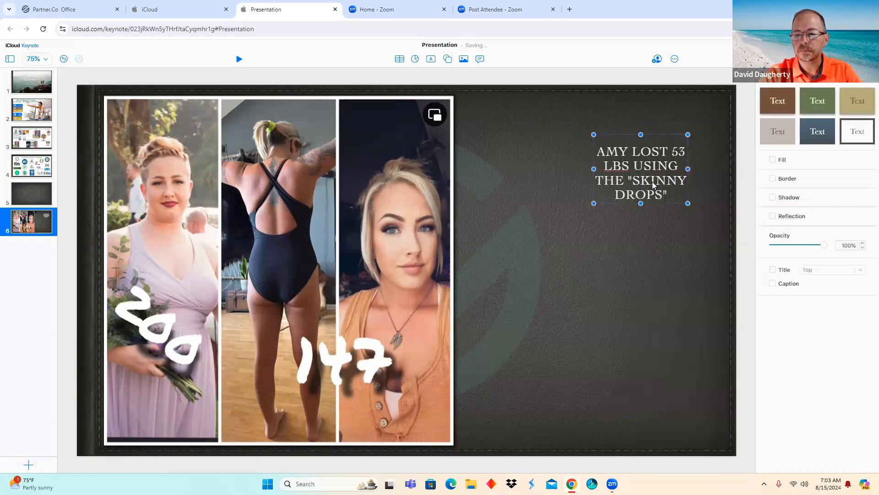
pyautogui.rightClick(652, 181)
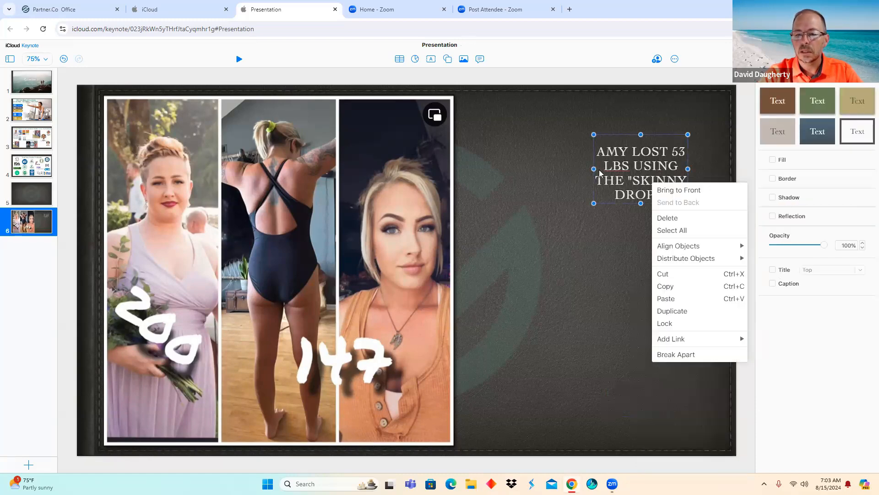
pyautogui.moveTo(594, 207); pyautogui.dragTo(478, 335)
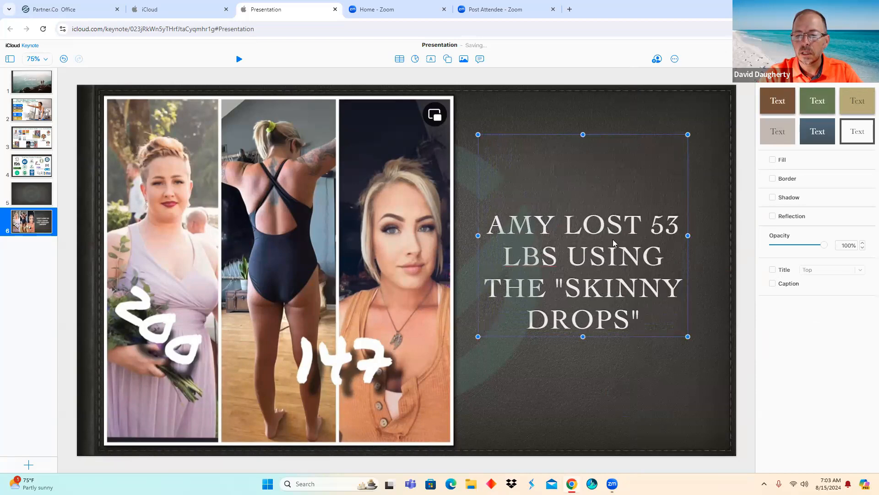
pyautogui.moveTo(584, 133); pyautogui.dragTo(583, 197)
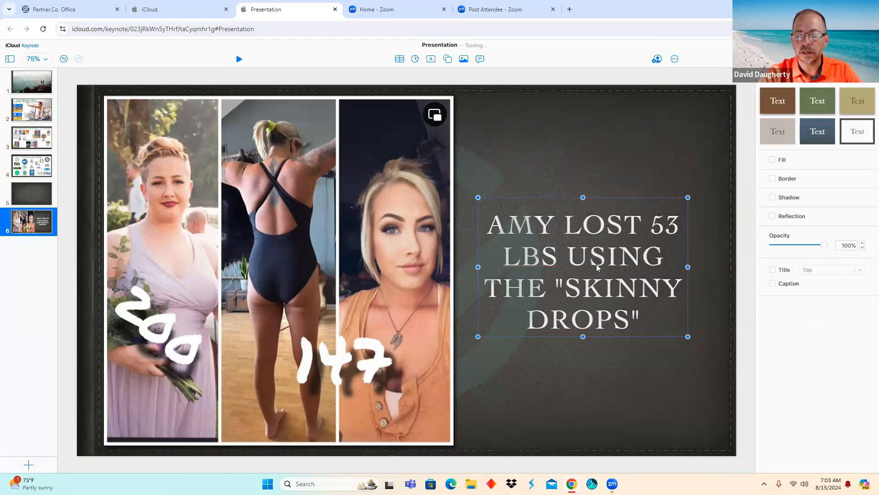
pyautogui.moveTo(597, 270)
pyautogui.mouseDown()
pyautogui.moveTo(607, 266)
pyautogui.moveTo(609, 236)
pyautogui.moveTo(609, 273)
pyautogui.mouseUp()
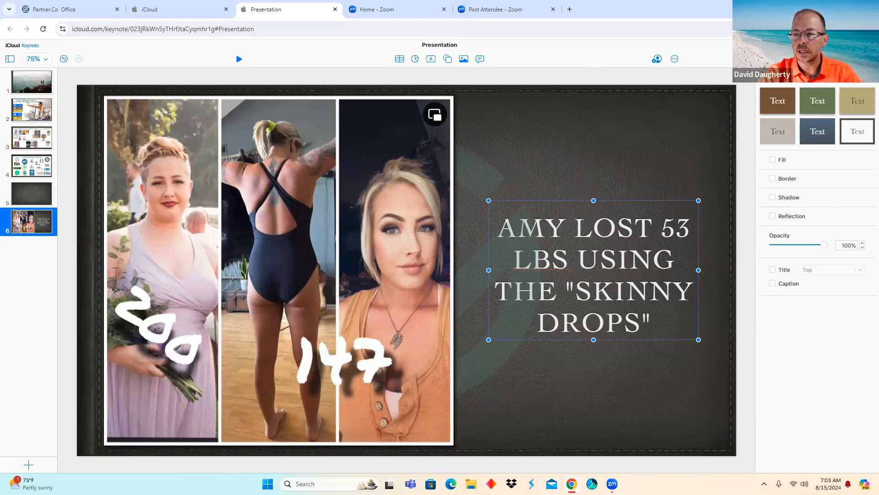
# Set the title's font to Zapfino and its text color to the light orange theme color
pyautogui.click(814, 76)
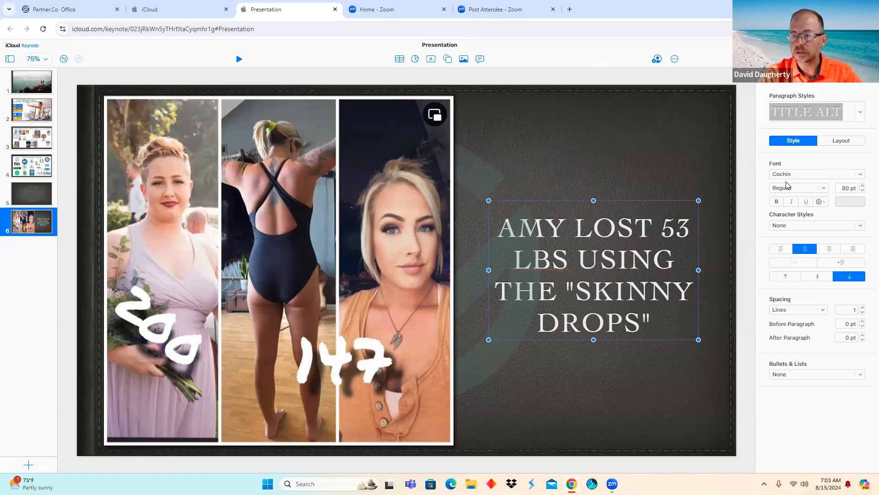
pyautogui.click(862, 178)
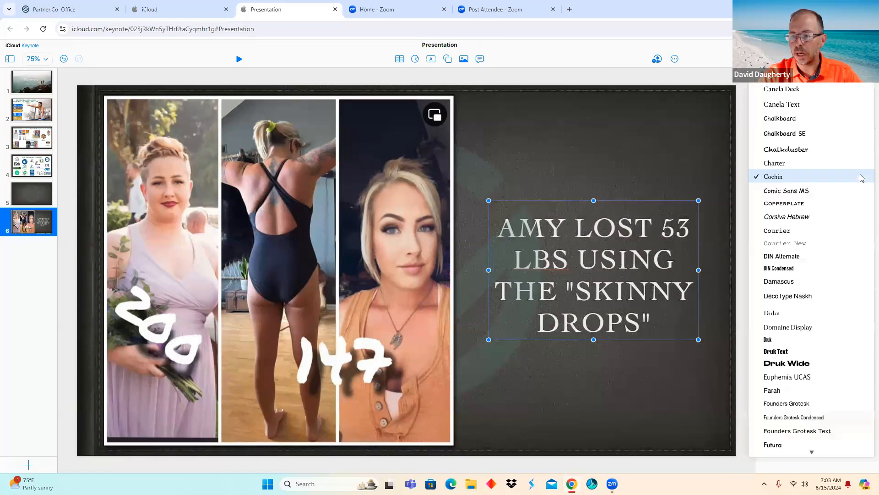
pyautogui.scroll(-6, 835, 200)
pyautogui.scroll(-15, 839, 203)
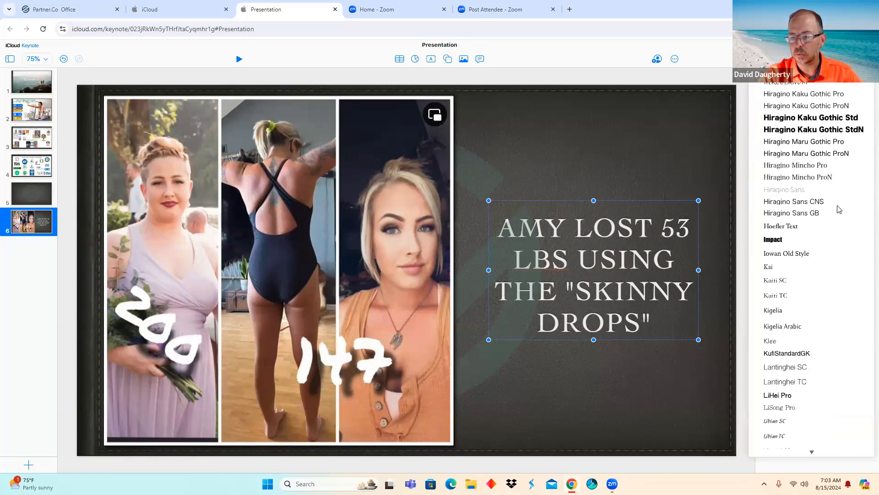
pyautogui.scroll(-15, 845, 215)
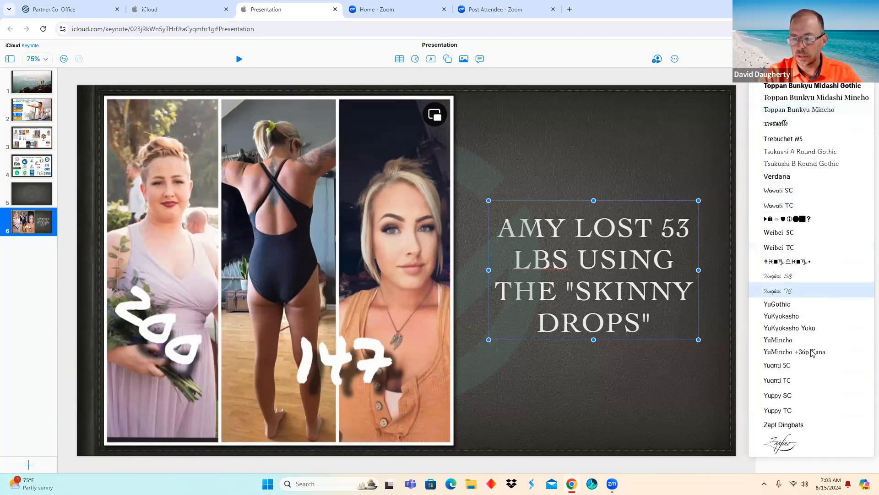
pyautogui.click(785, 448)
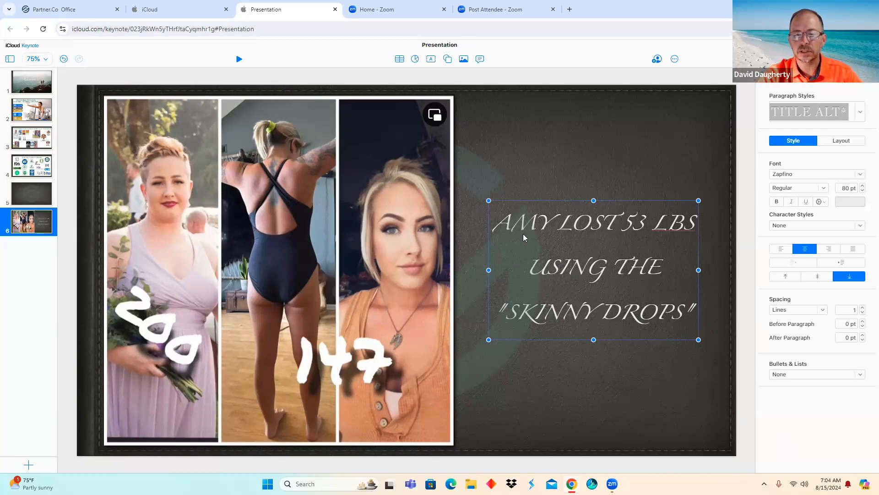
pyautogui.click(845, 204)
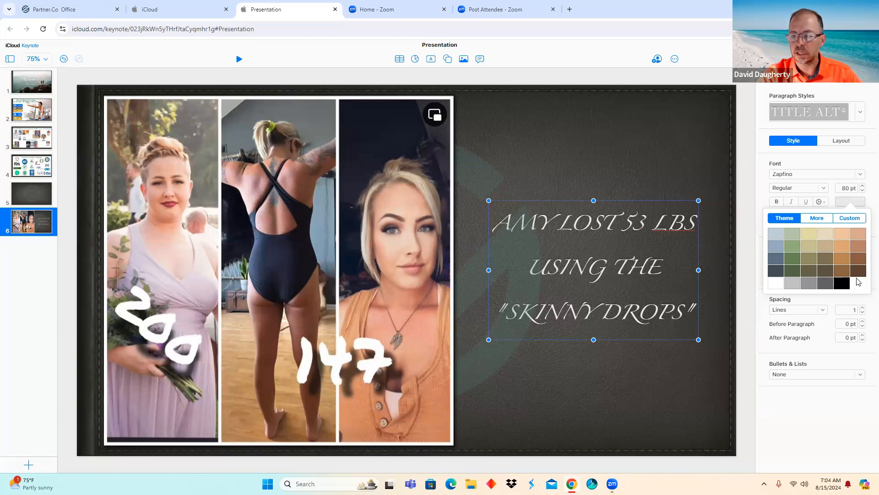
pyautogui.click(841, 248)
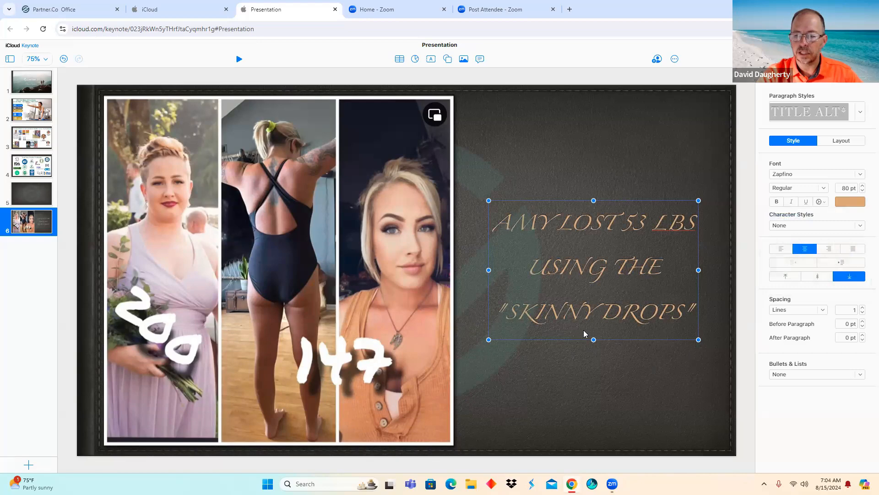
pyautogui.click(853, 202)
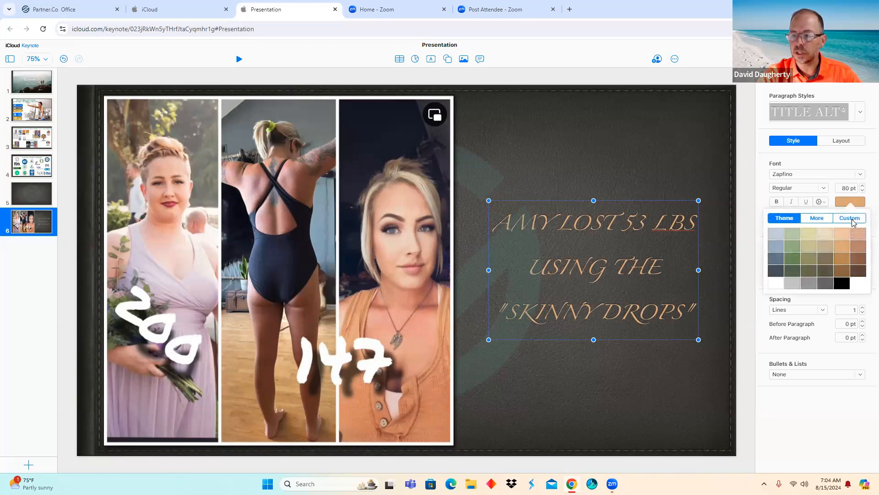
pyautogui.click(851, 218)
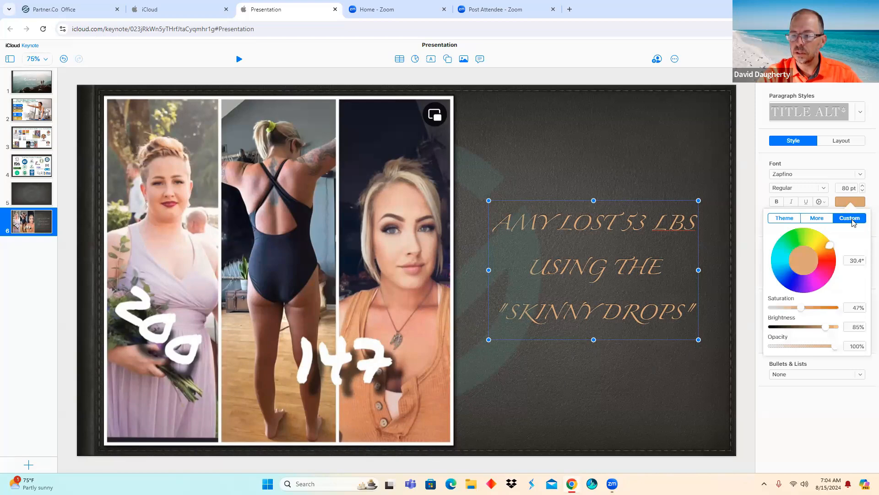
pyautogui.click(827, 220)
pyautogui.click(785, 219)
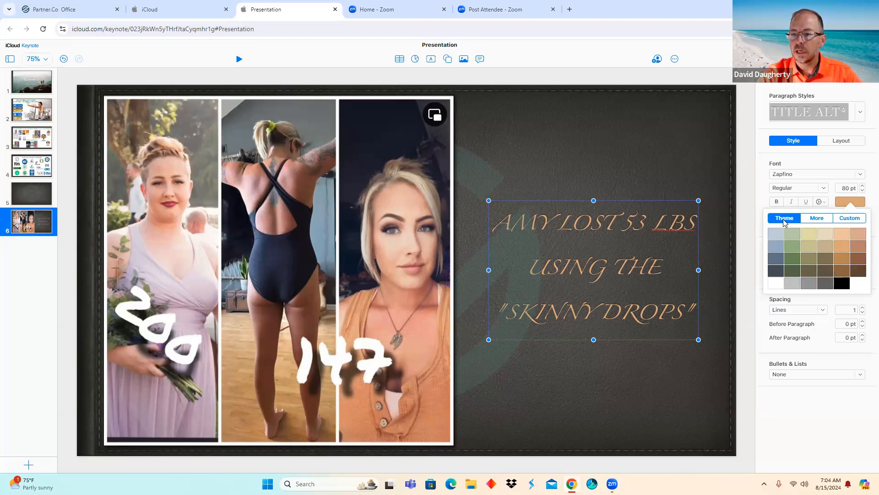
pyautogui.click(824, 191)
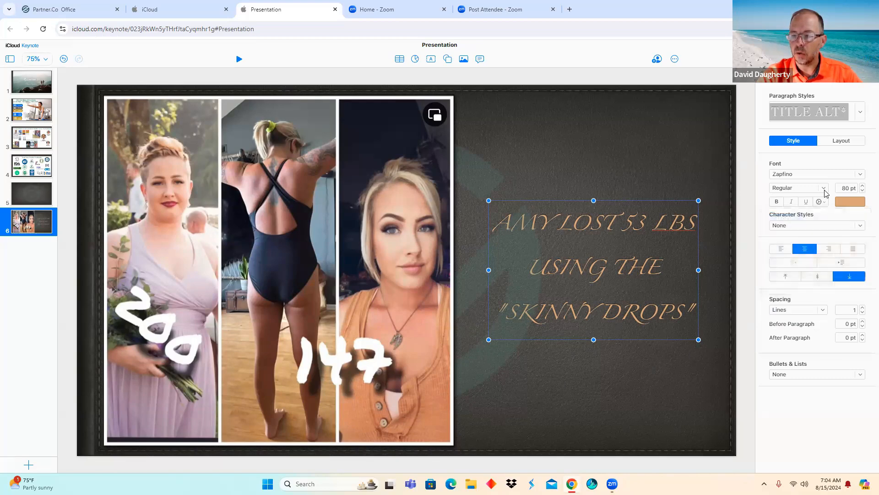
# Make the title text beside the transformation photo bold
pyautogui.click(777, 202)
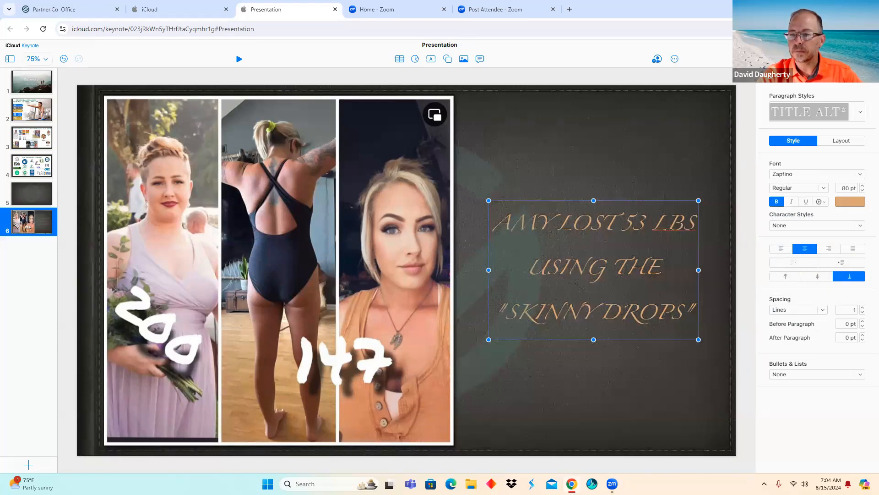
pyautogui.click(777, 75)
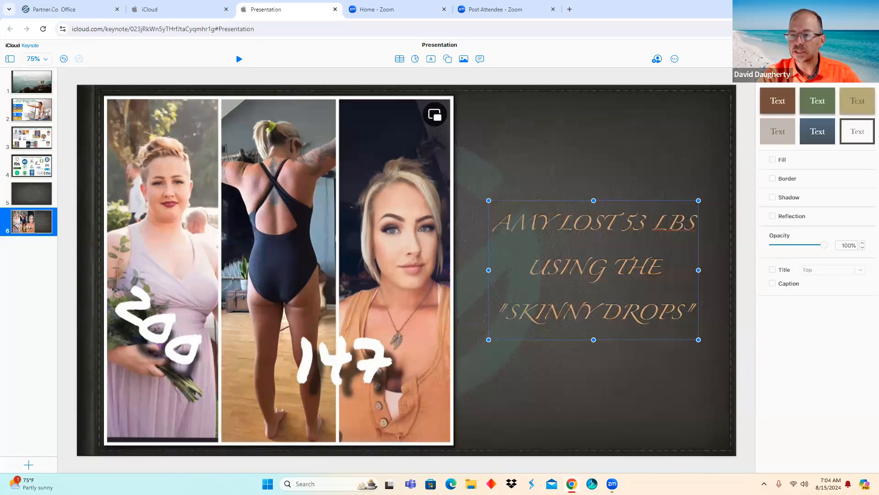
pyautogui.click(774, 179)
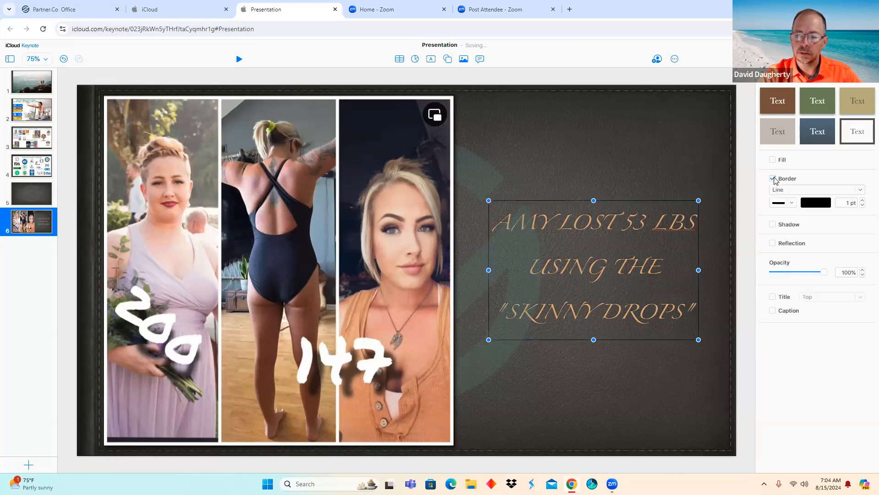
pyautogui.click(773, 179)
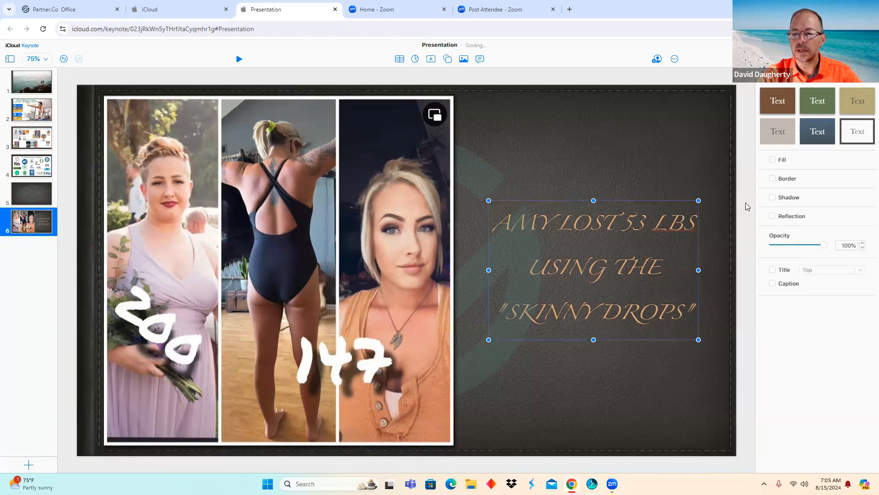
# Add a shadow to the title text box beside the transformation photo
pyautogui.click(515, 226)
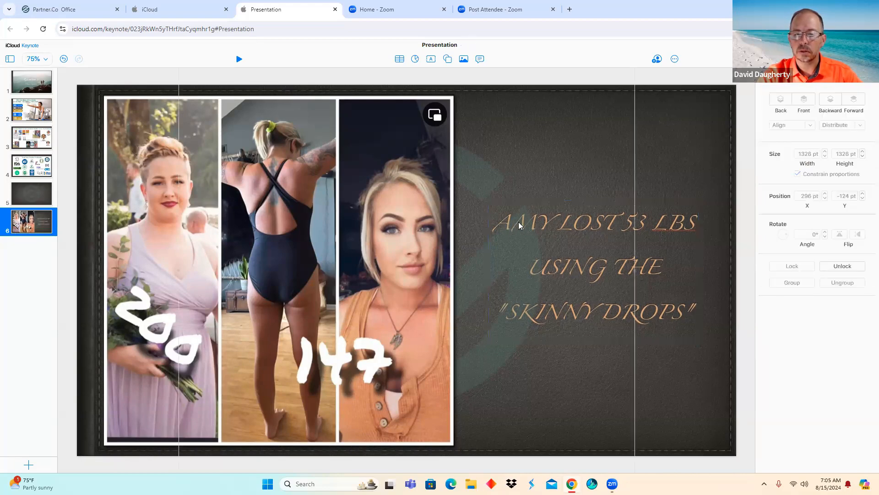
pyautogui.click(738, 197)
pyautogui.click(614, 226)
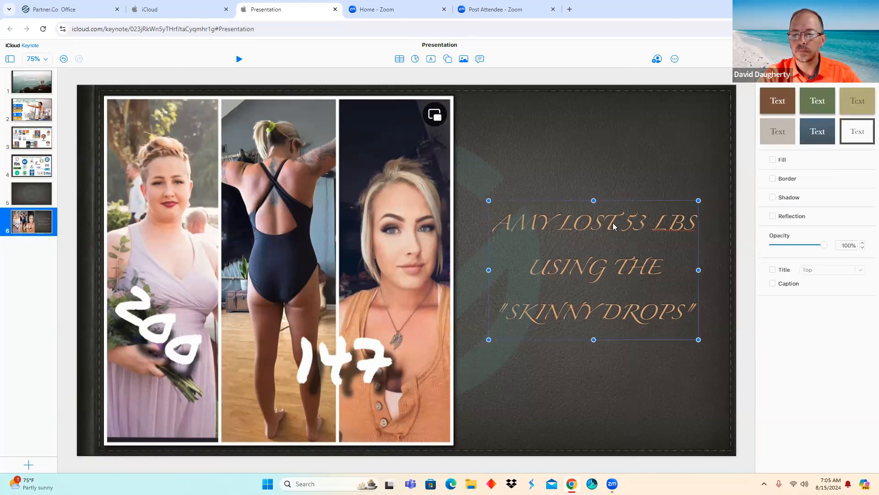
pyautogui.click(614, 224)
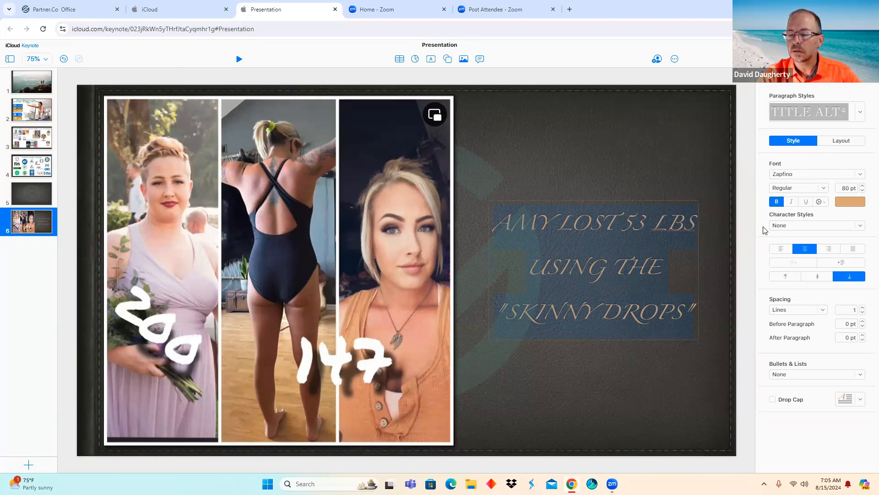
pyautogui.click(656, 316)
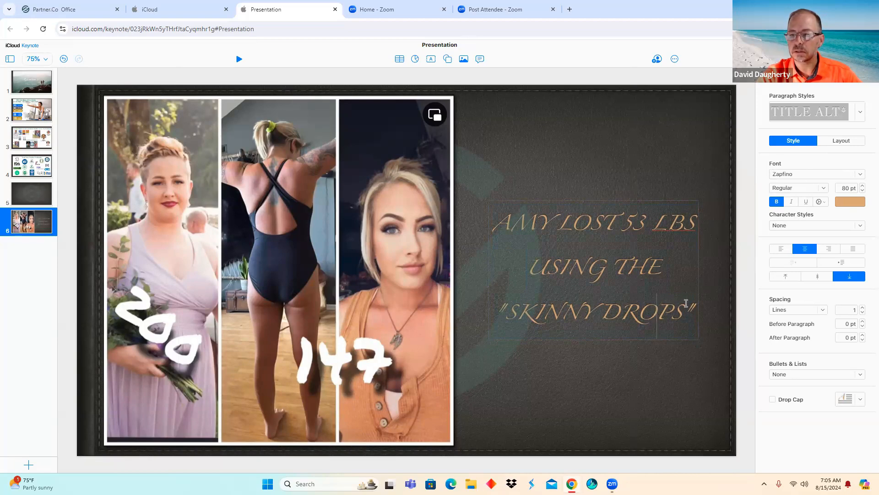
pyautogui.click(615, 195)
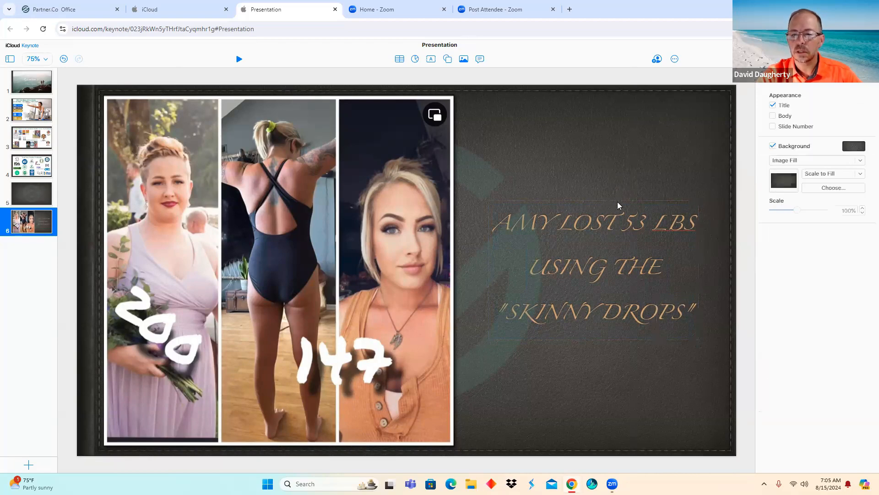
pyautogui.click(614, 238)
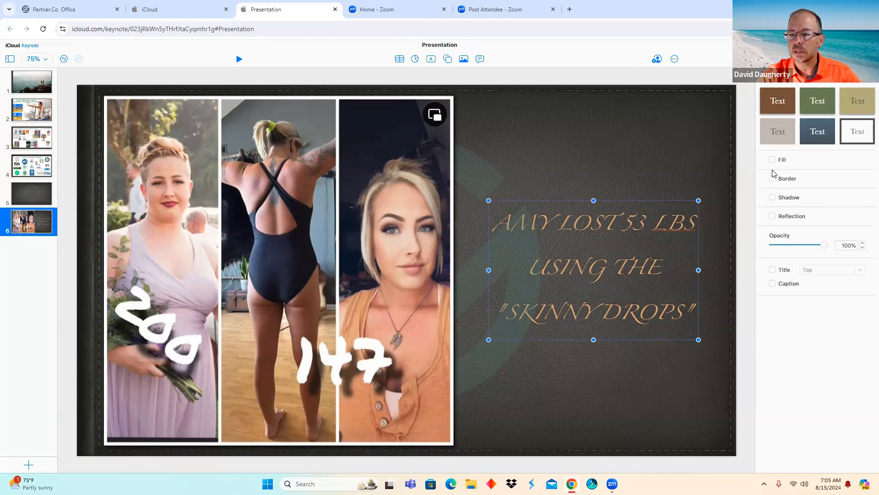
pyautogui.click(773, 198)
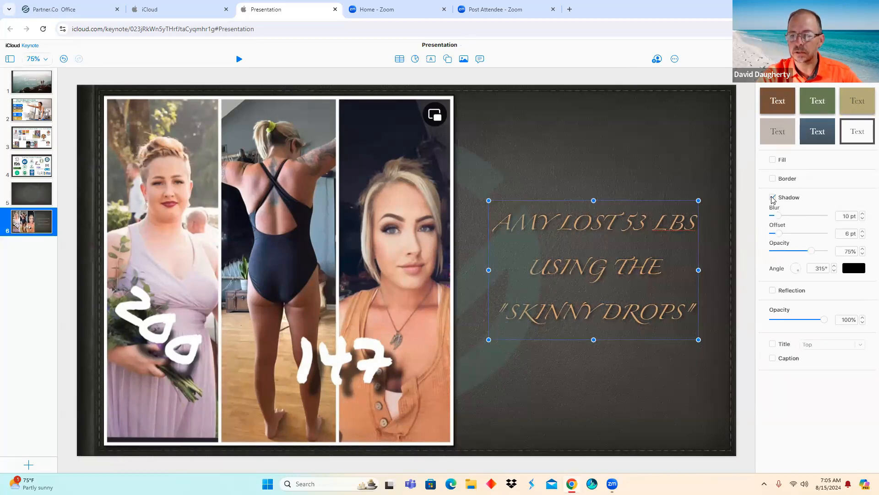
# Try a white color fill and a line border on the title's text box, removing each one again
pyautogui.click(774, 160)
pyautogui.click(773, 160)
pyautogui.click(773, 160)
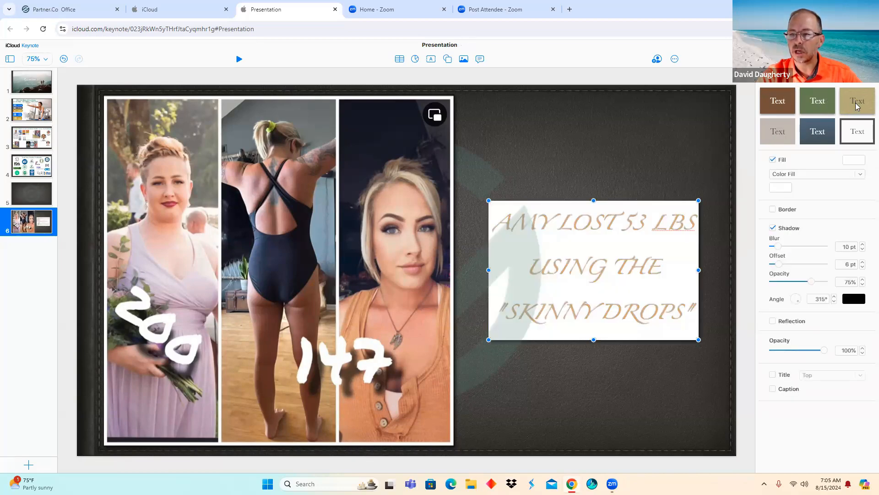
pyautogui.click(774, 161)
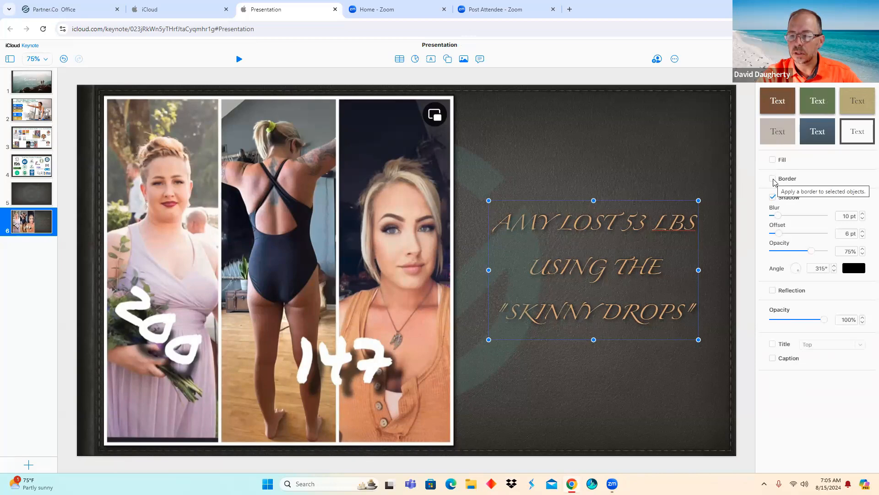
pyautogui.click(774, 180)
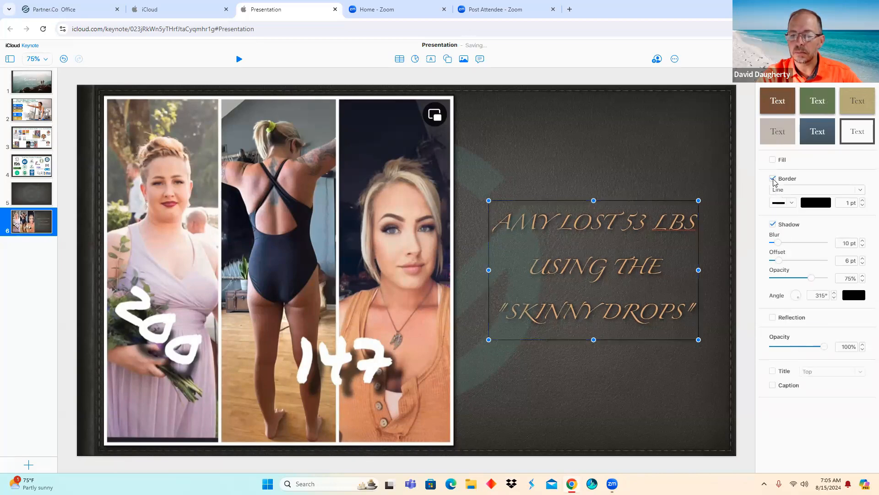
pyautogui.click(774, 180)
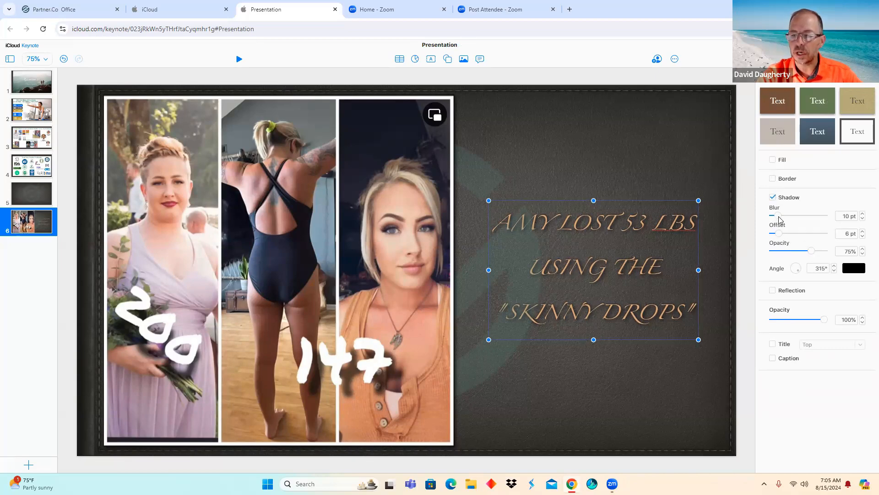
# Set the title shadow's blur to 4 pt and its offset to 7 pt, leaving the text box deselected
pyautogui.moveTo(779, 219)
pyautogui.mouseDown()
pyautogui.moveTo(795, 221)
pyautogui.moveTo(777, 222)
pyautogui.mouseUp()
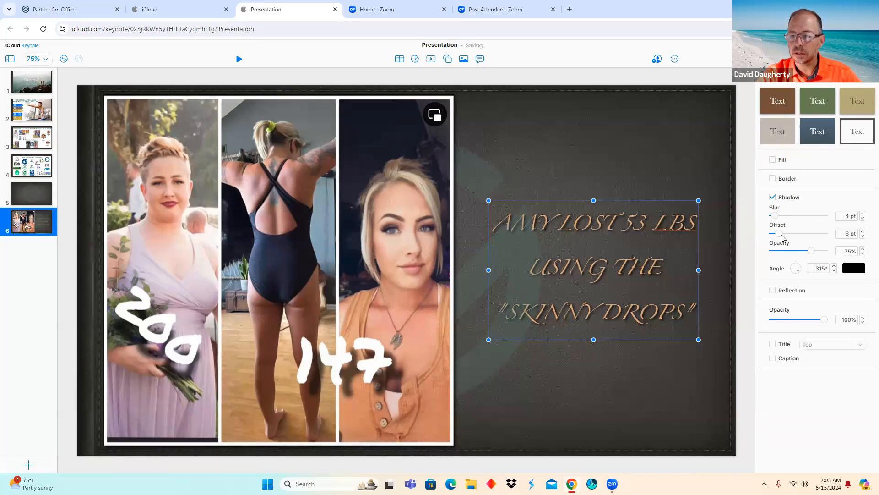
pyautogui.moveTo(782, 234); pyautogui.dragTo(794, 236)
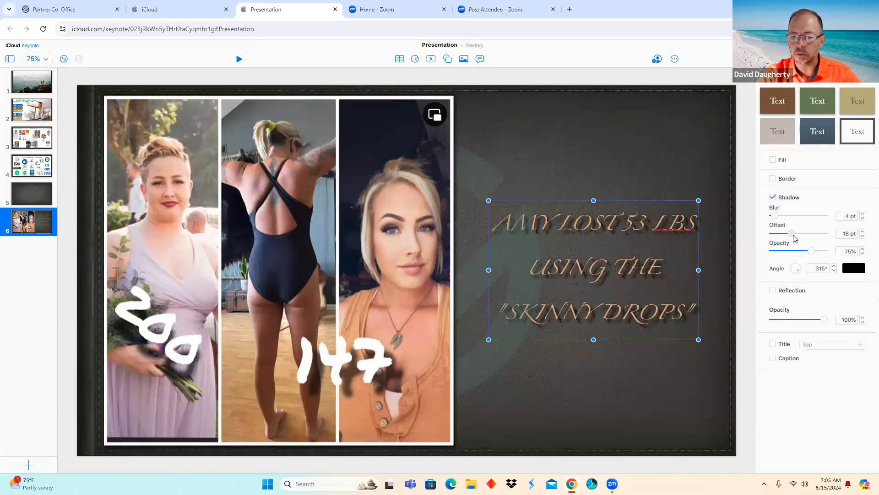
pyautogui.moveTo(794, 237); pyautogui.dragTo(781, 239)
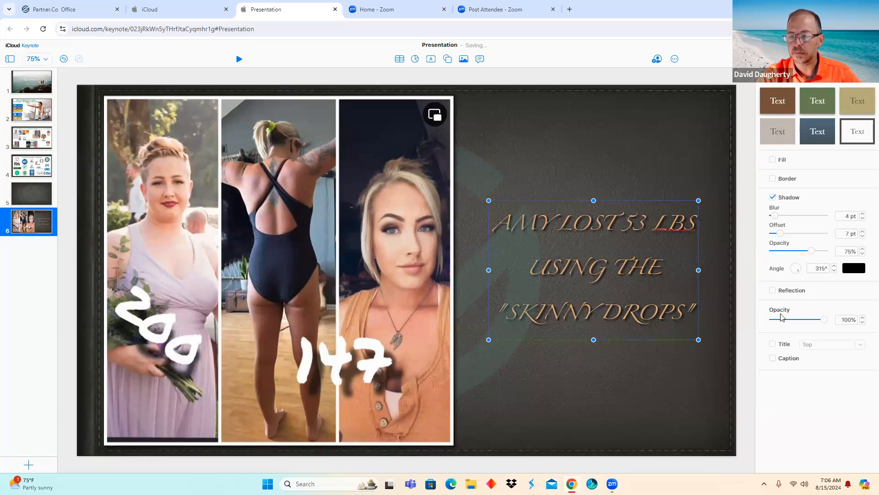
pyautogui.click(711, 390)
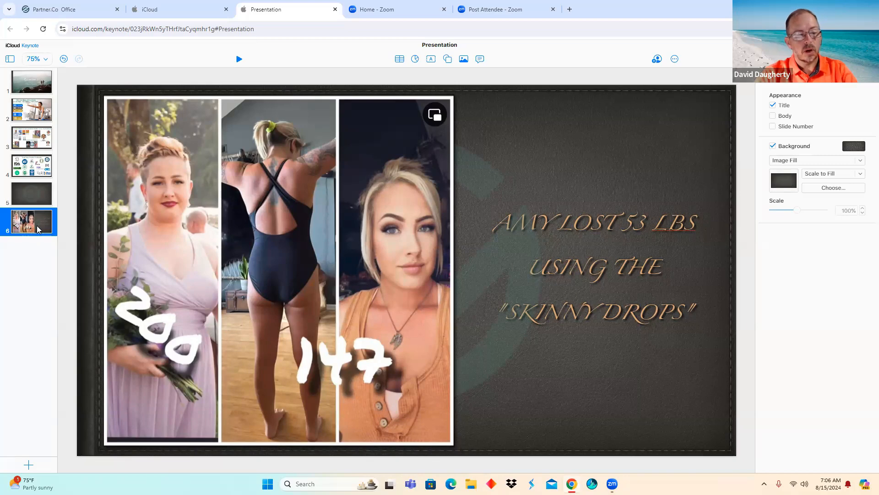
# Move the transformation slide ahead of the blank watermarked slide, making it slide 5, and duplicate the blank slide
pyautogui.moveTo(38, 229); pyautogui.dragTo(33, 191)
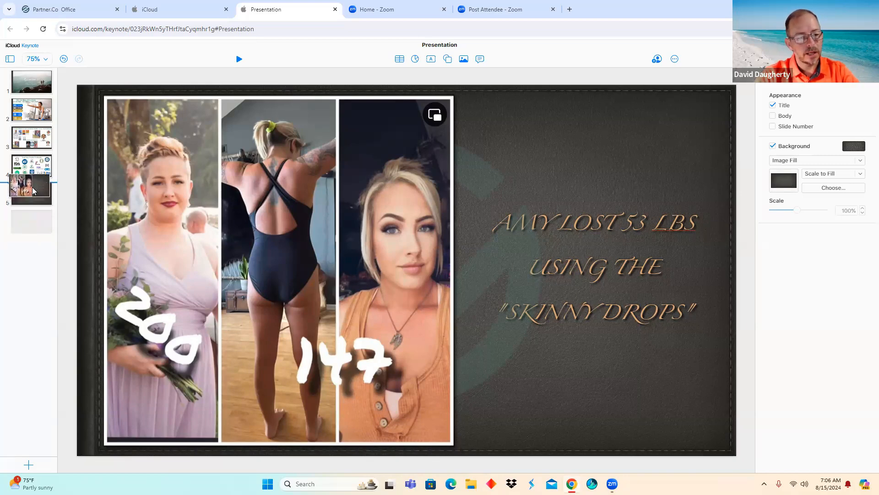
pyautogui.moveTo(33, 191); pyautogui.dragTo(33, 191)
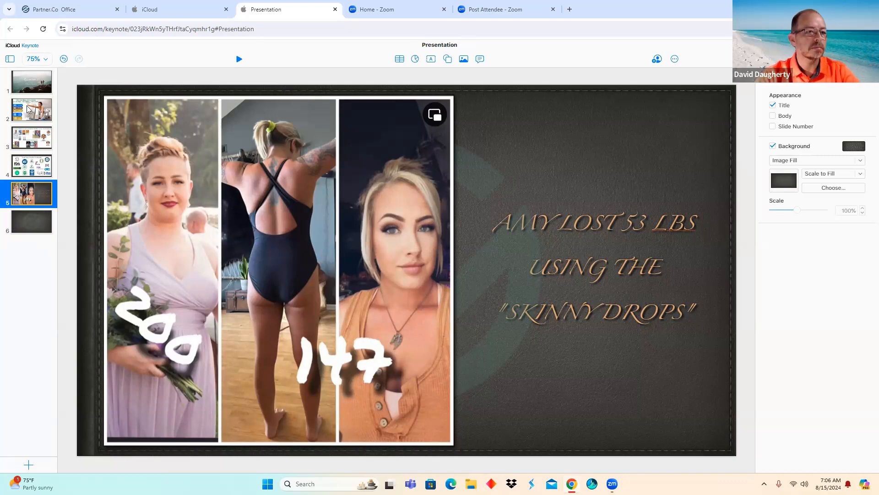
pyautogui.click(31, 226)
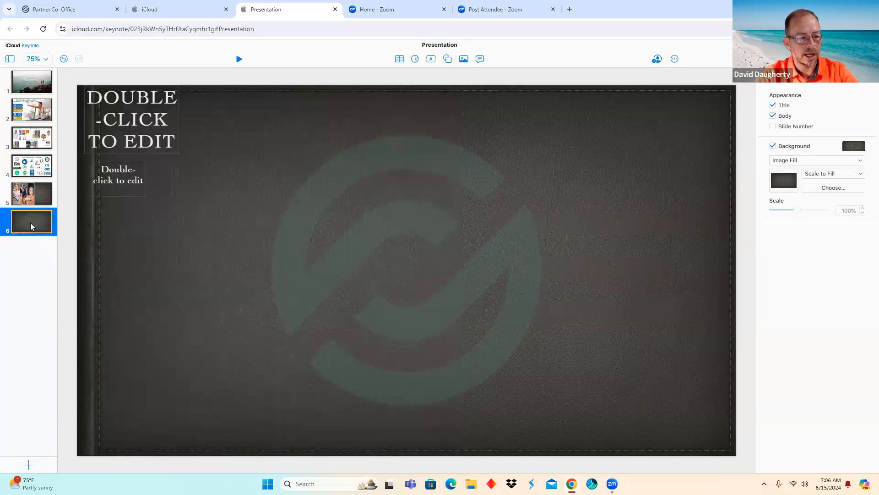
pyautogui.rightClick(31, 227)
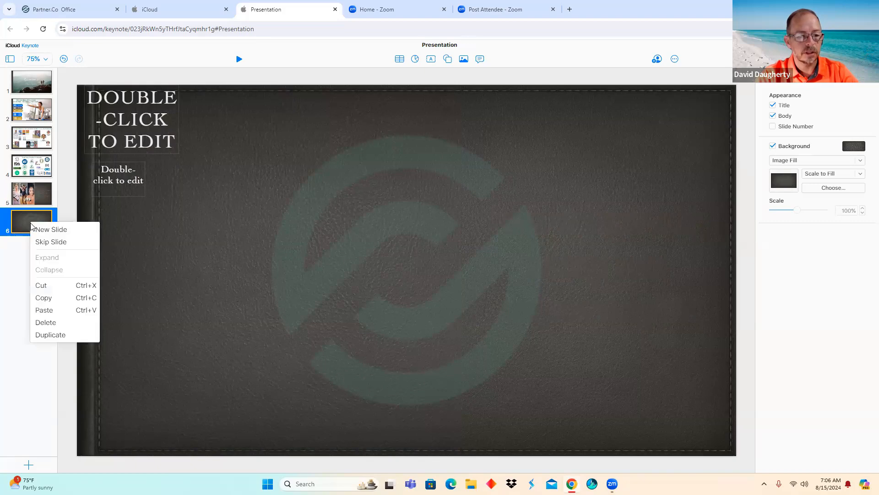
pyautogui.click(46, 335)
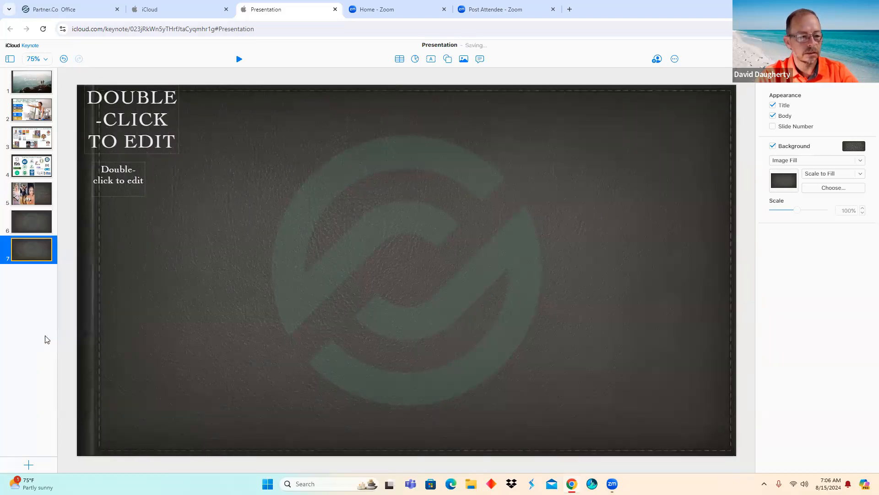
# Insert the JPG photo of the man selling drops from the Downloads folder onto blank slide 6
pyautogui.click(39, 221)
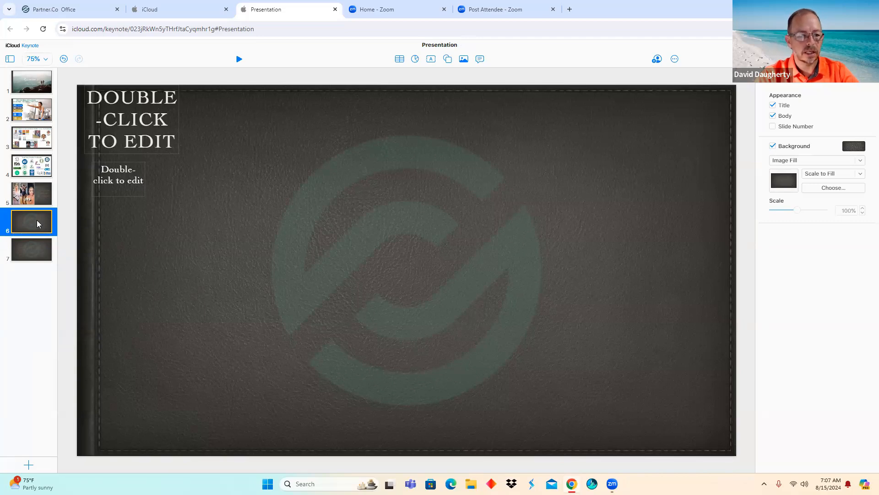
pyautogui.click(465, 61)
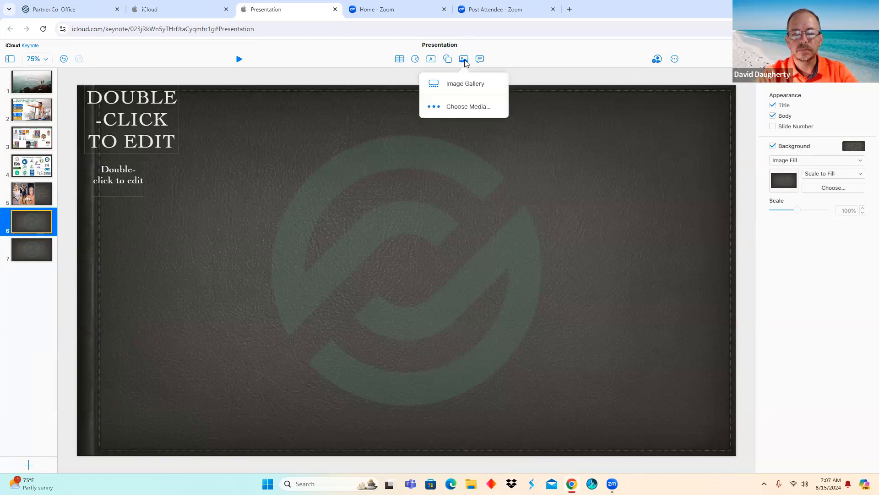
pyautogui.click(463, 107)
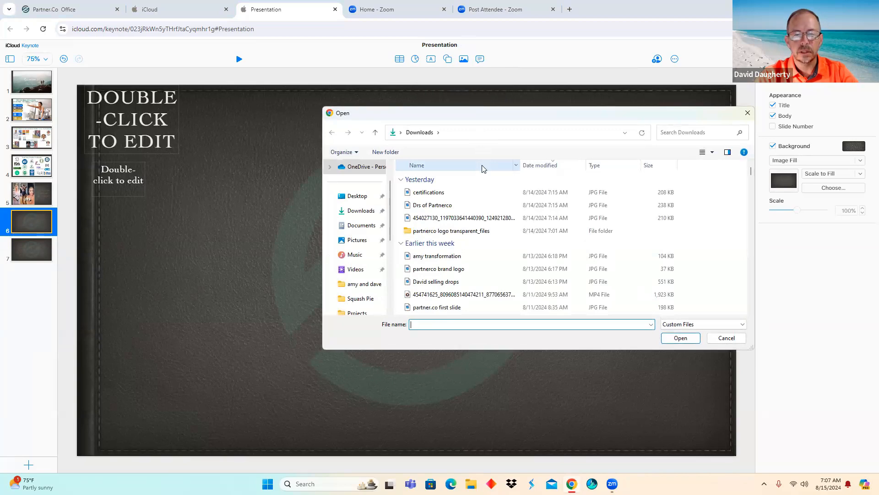
pyautogui.doubleClick(442, 282)
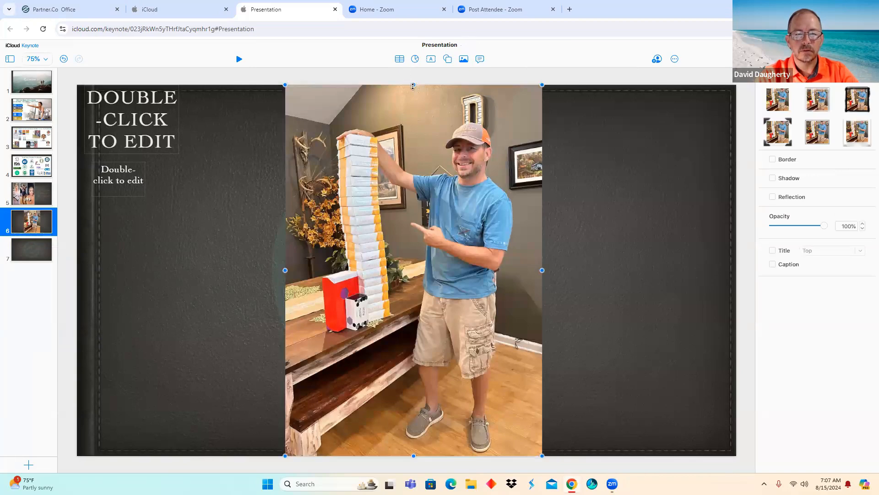
# Shrink the inserted photo slightly to fit inside the slide's edges and move it to the left half of the slide
pyautogui.moveTo(414, 86); pyautogui.dragTo(413, 95)
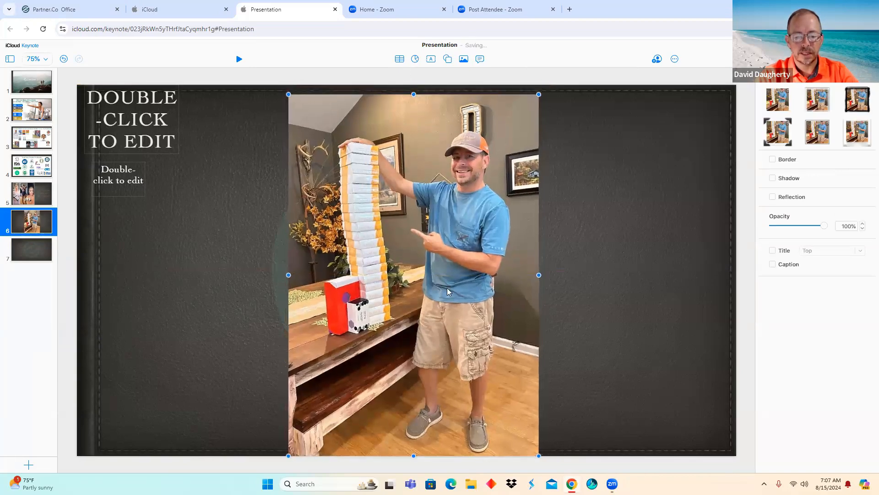
pyautogui.moveTo(414, 455); pyautogui.dragTo(414, 443)
pyautogui.moveTo(439, 292); pyautogui.dragTo(266, 285)
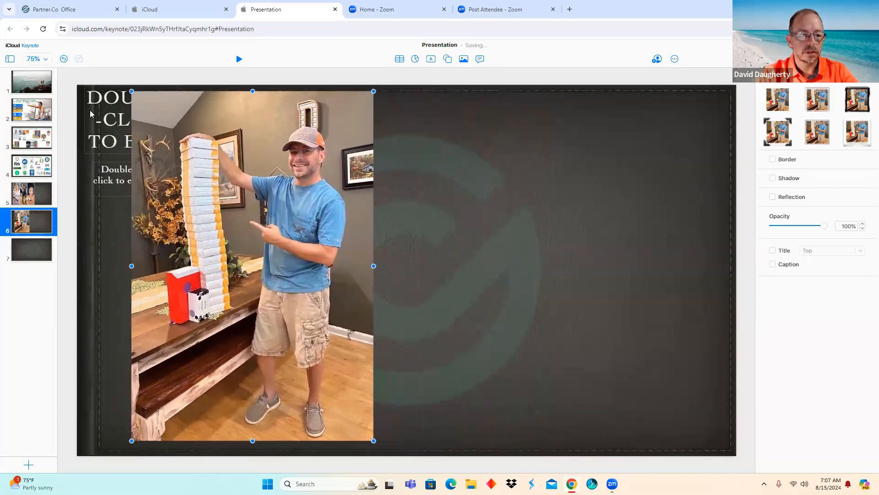
# Move the title placeholder from behind the photo to the upper right area of the slide
pyautogui.doubleClick(115, 120)
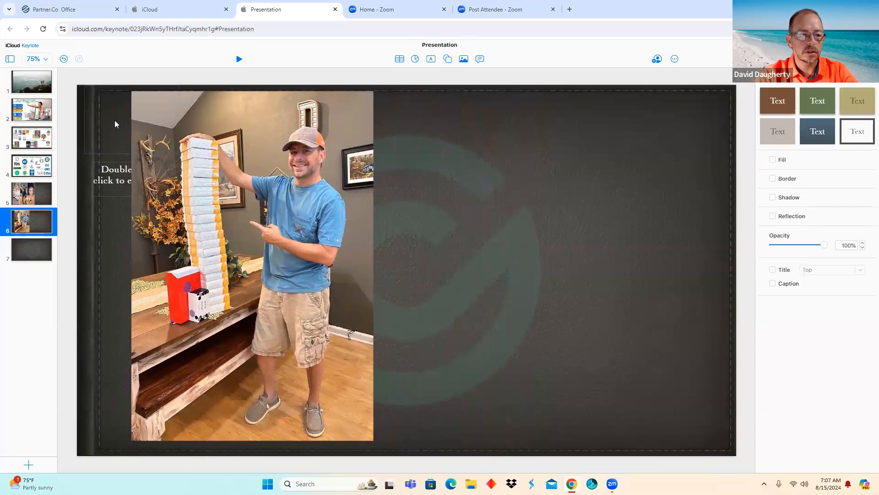
pyautogui.doubleClick(116, 167)
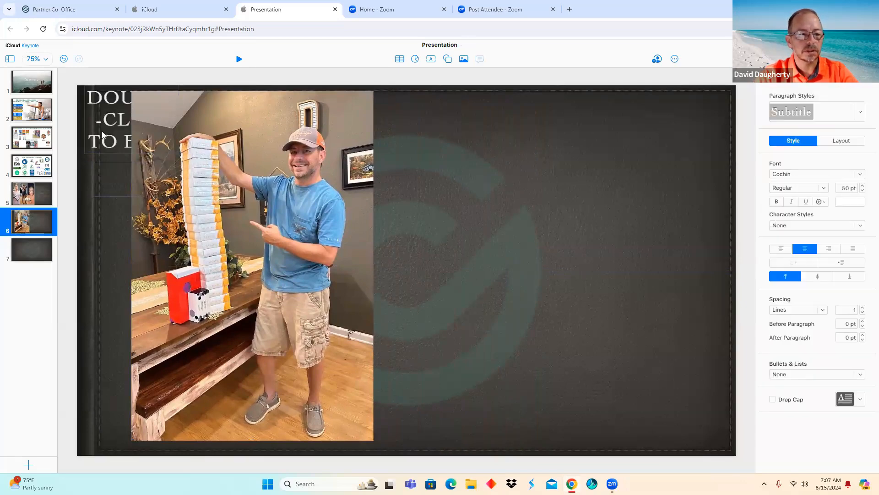
pyautogui.click(103, 135)
pyautogui.moveTo(103, 135); pyautogui.dragTo(629, 148)
# Delete the body placeholder behind the photo, then center the photo vertically just inside the slide's left stitched border
pyautogui.doubleClick(120, 179)
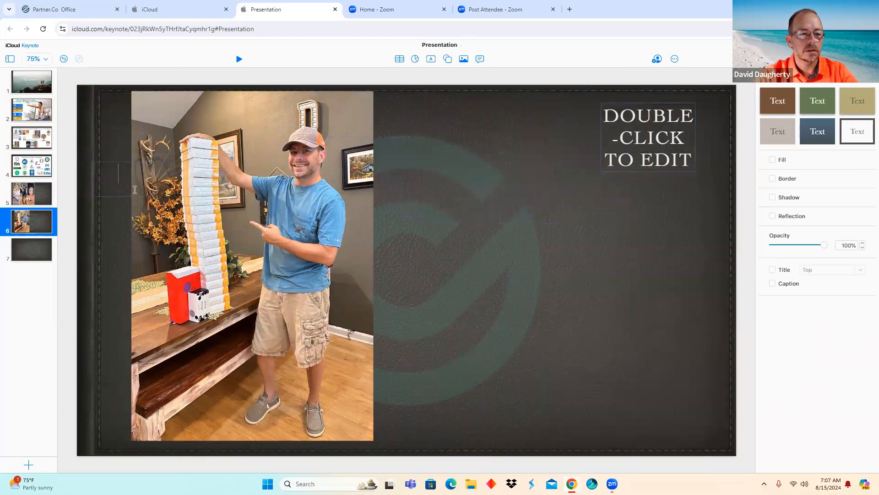
pyautogui.click(111, 207)
pyautogui.doubleClick(111, 186)
pyautogui.click(141, 202)
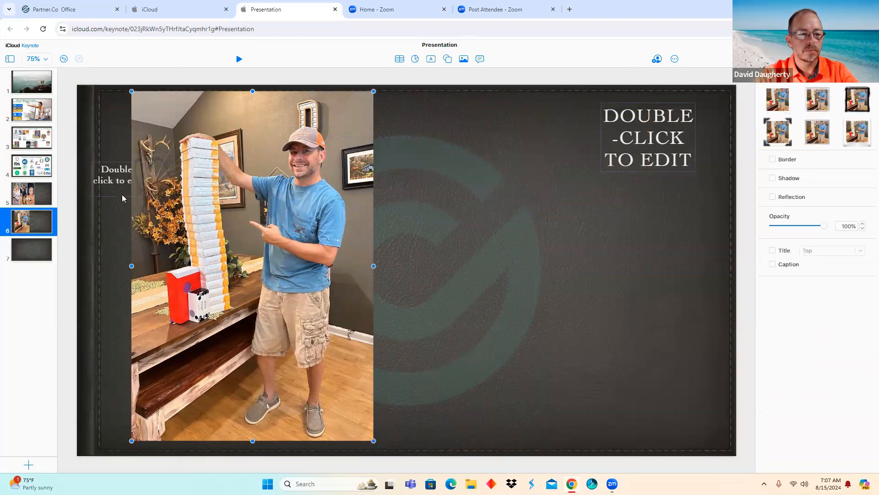
pyautogui.click(120, 183)
pyautogui.click(121, 183)
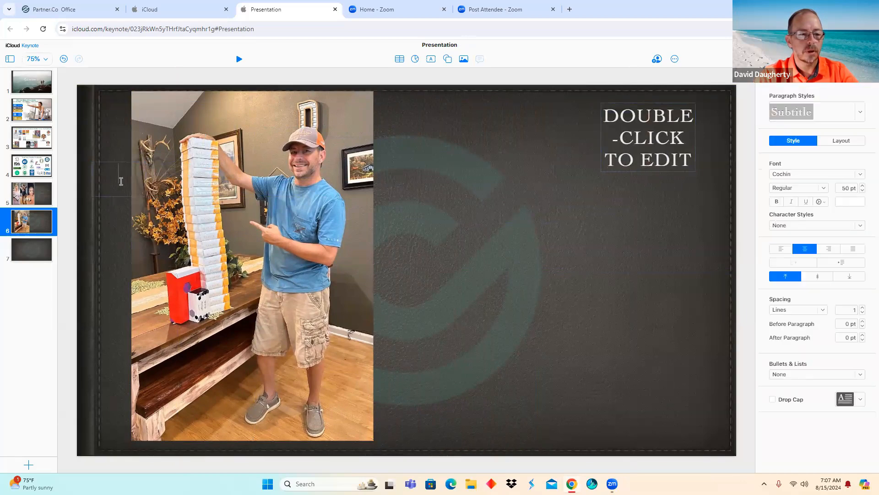
pyautogui.click(113, 189)
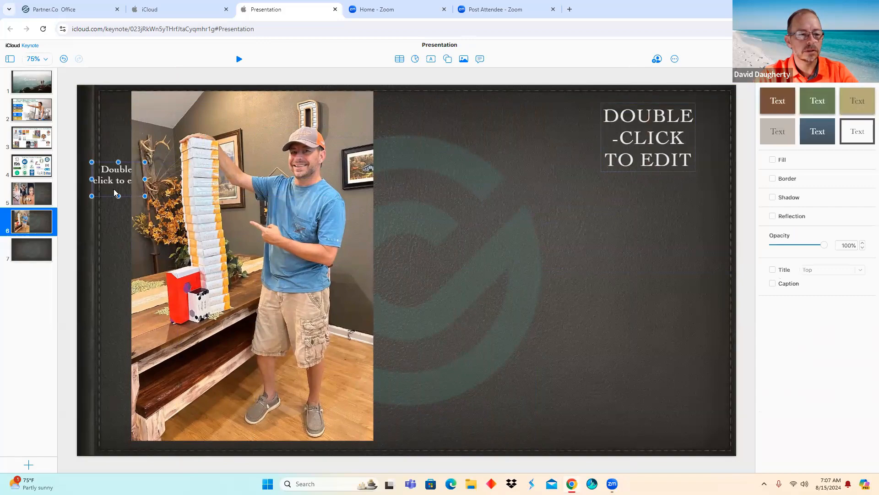
pyautogui.rightClick(114, 189)
pyautogui.click(124, 223)
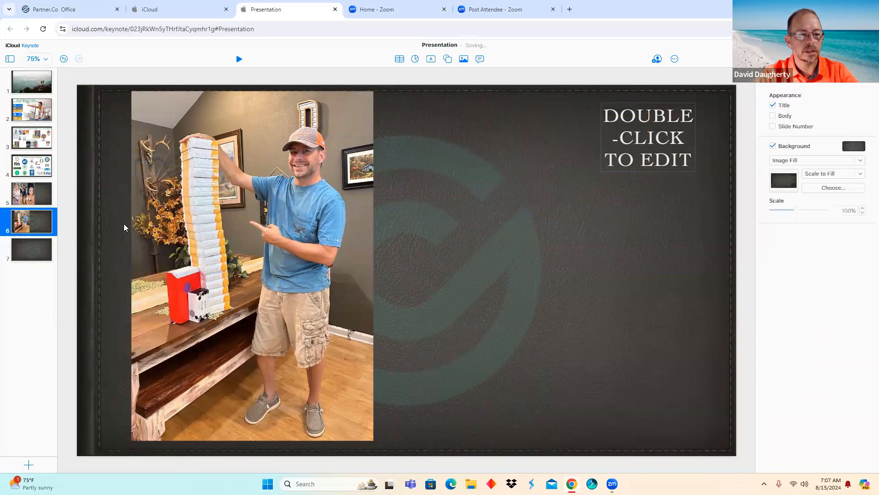
pyautogui.moveTo(265, 166); pyautogui.dragTo(246, 169)
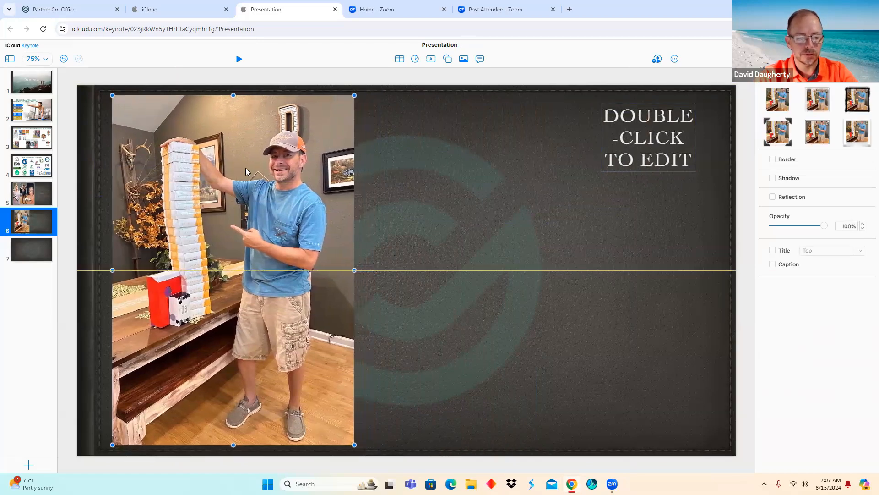
pyautogui.moveTo(246, 168); pyautogui.dragTo(243, 168)
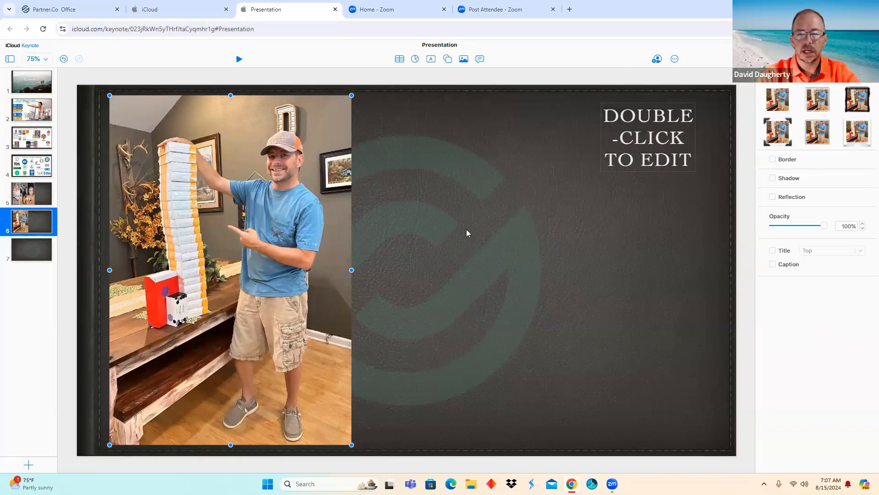
# Replace slide 6's title placeholder text with "SELL 10 BOXES AND MAKE $700 PROFIT"
pyautogui.doubleClick(670, 144)
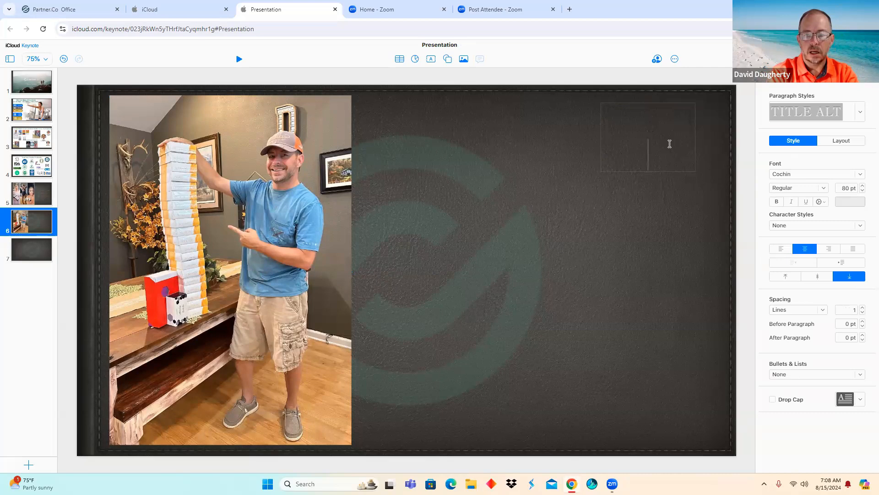
pyautogui.write('SELL')
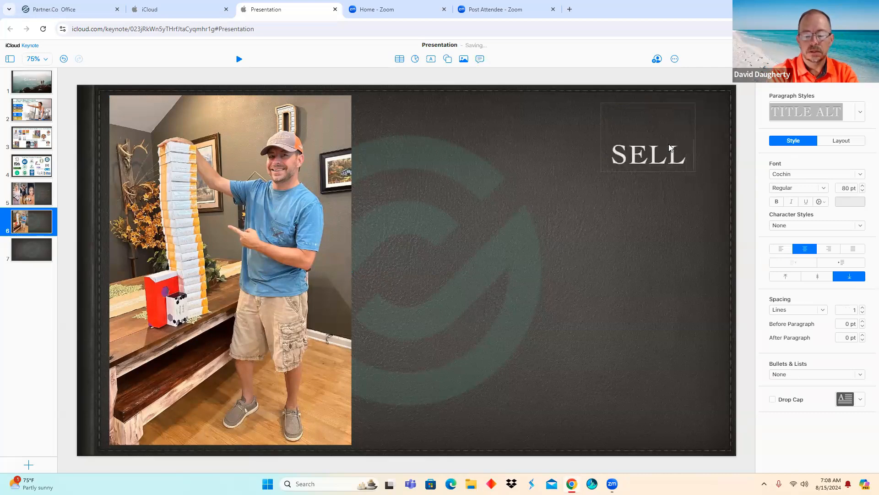
pyautogui.press('Return')
pyautogui.write('10 BOXES')
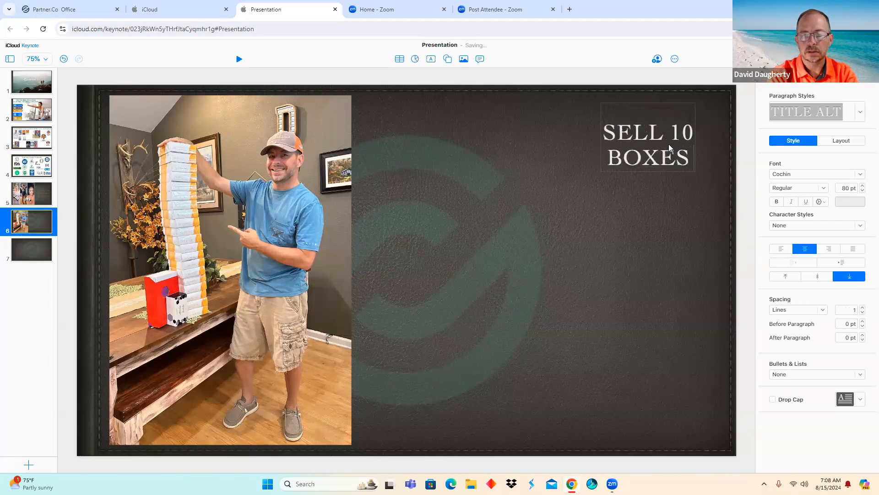
pyautogui.write(' AND MAKE')
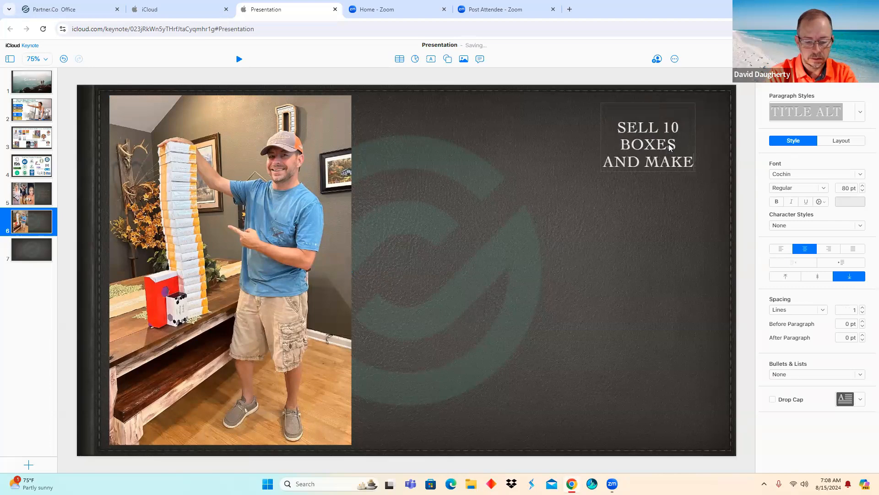
pyautogui.write(' $550')
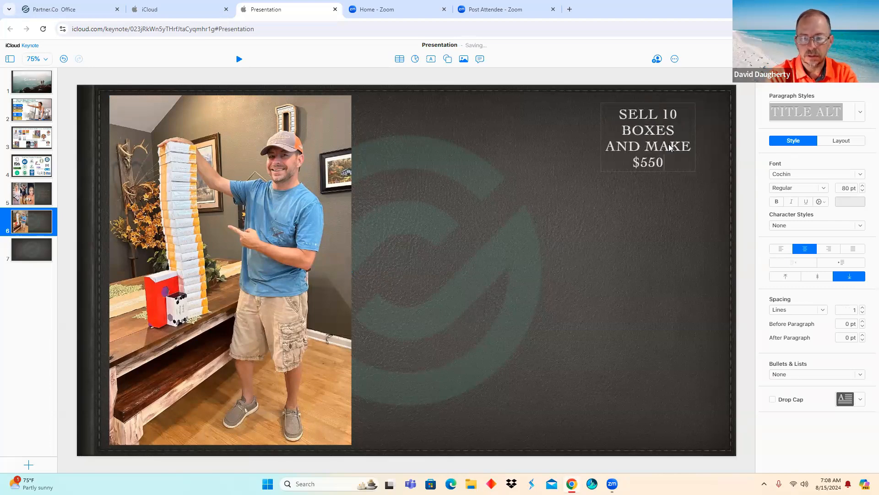
pyautogui.press('BackSpace')
pyautogui.press('BackSpace')
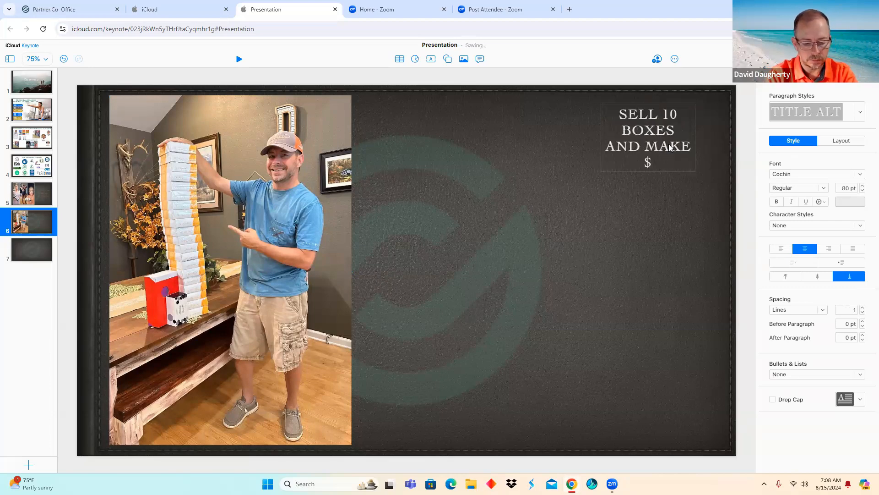
pyautogui.write('700')
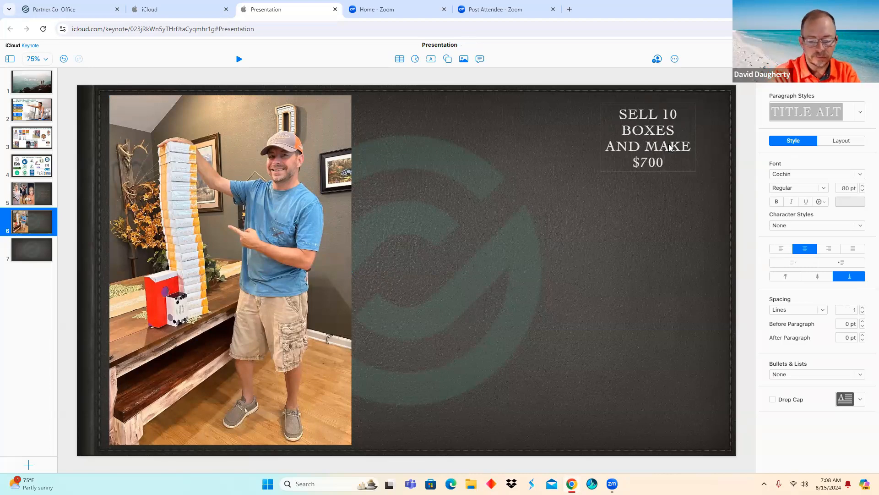
pyautogui.write(' PRO')
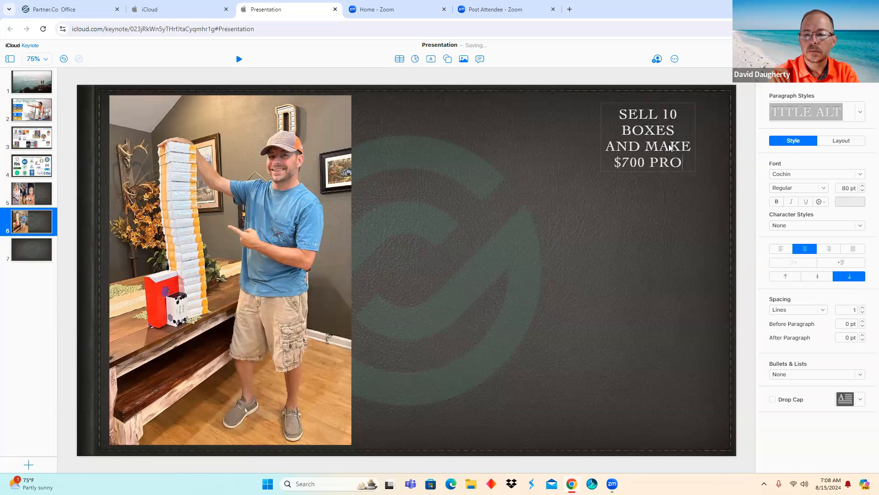
pyautogui.write('FIT')
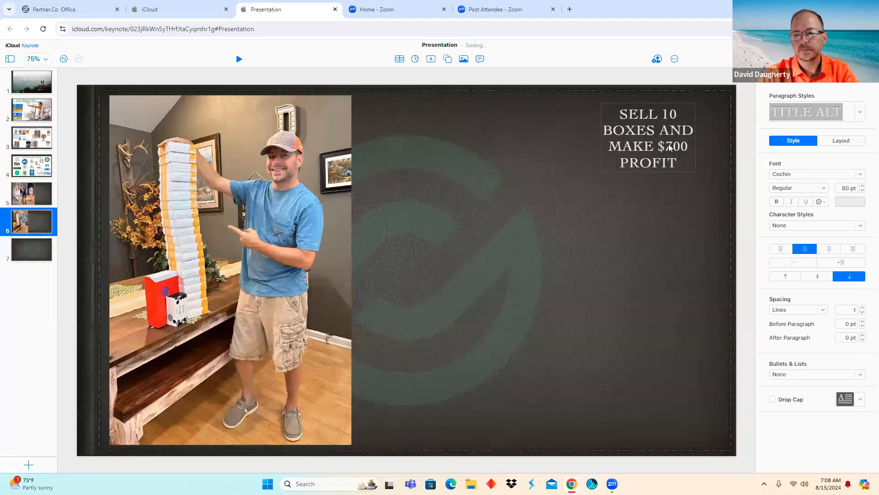
# Center the title in the empty area beside the photo, widened to fit two lines, and open its text formatting options
pyautogui.click(648, 257)
pyautogui.click(662, 145)
pyautogui.moveTo(661, 141); pyautogui.dragTo(640, 180)
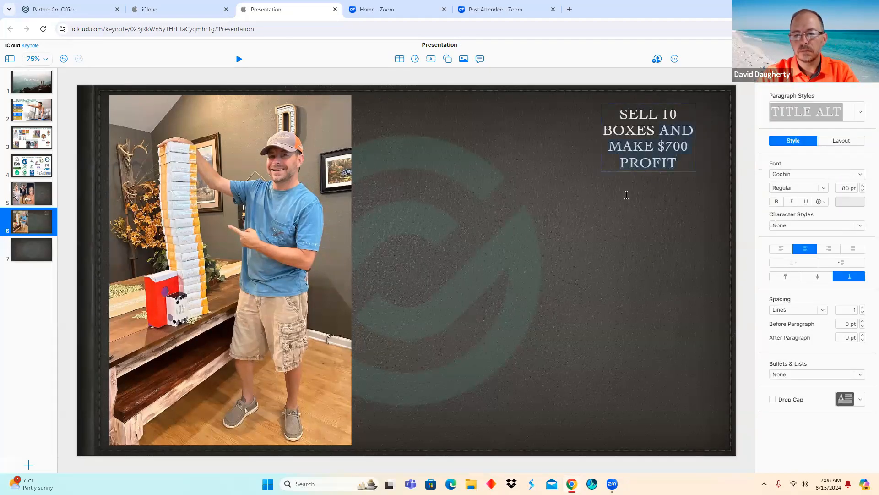
pyautogui.click(621, 221)
pyautogui.click(677, 149)
pyautogui.moveTo(677, 148); pyautogui.dragTo(380, 261)
pyautogui.click(563, 179)
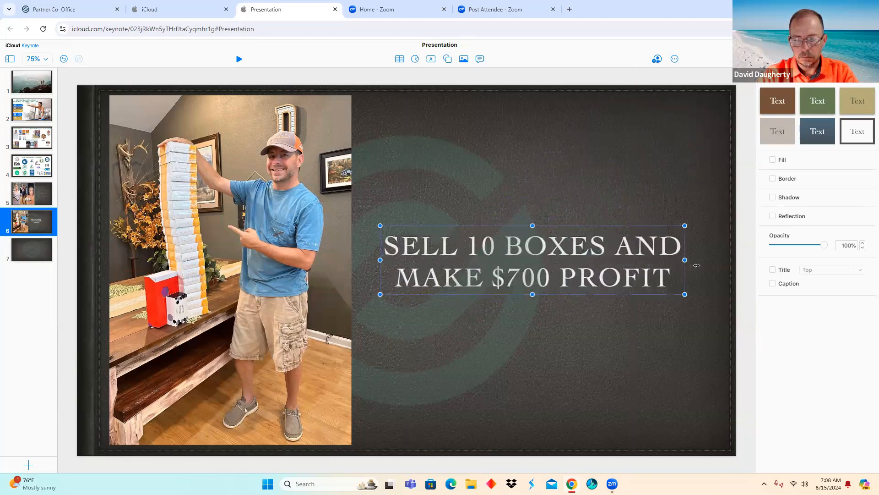
pyautogui.moveTo(552, 254)
pyautogui.mouseDown()
pyautogui.moveTo(552, 241)
pyautogui.moveTo(553, 262)
pyautogui.mouseUp()
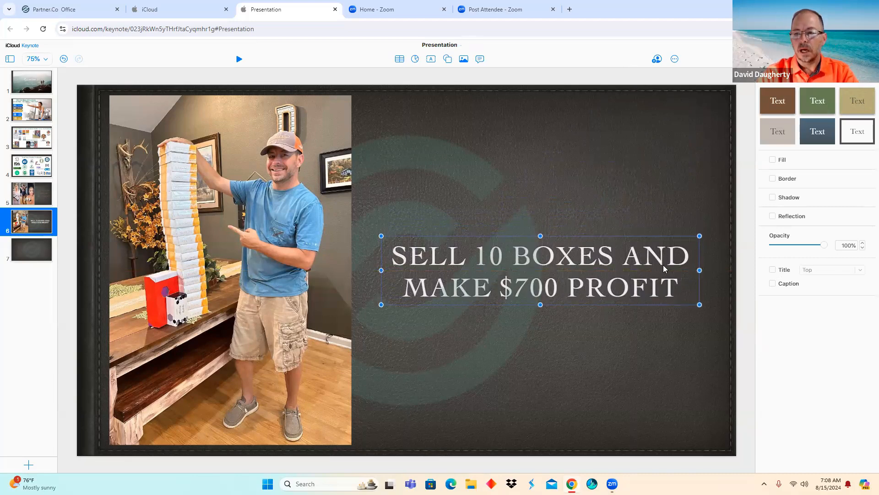
pyautogui.click(818, 76)
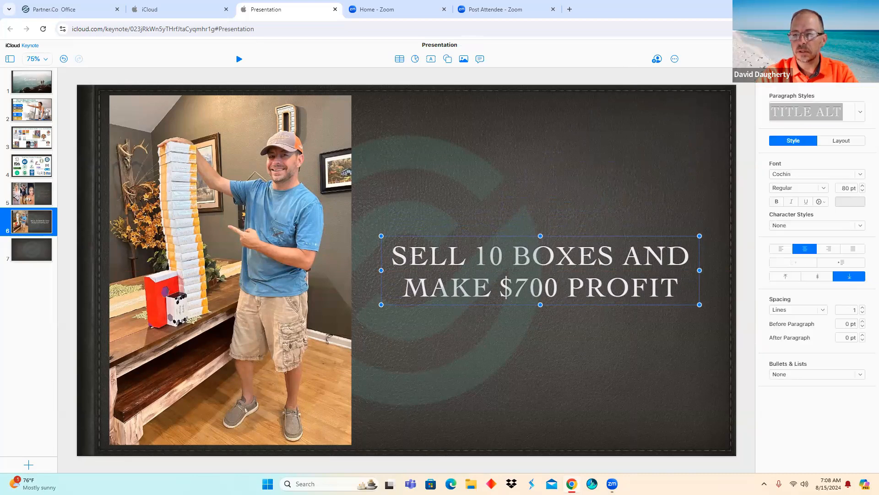
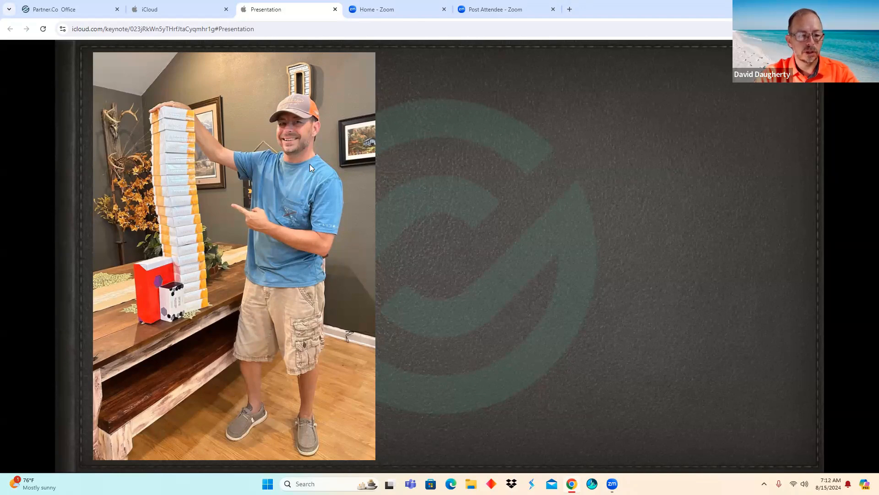
# Exit the slideshow preview and change the title's build-in effect from Drift and Scale to Appear
pyautogui.click(488, 238)
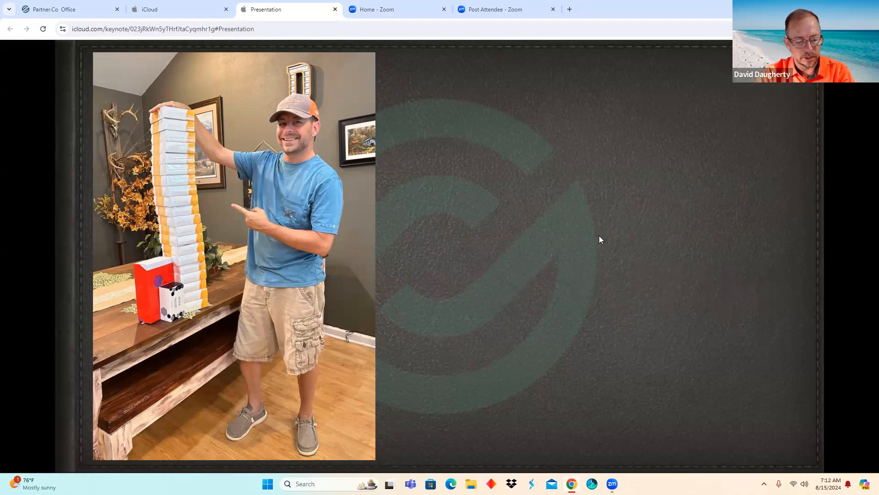
pyautogui.press('Escape')
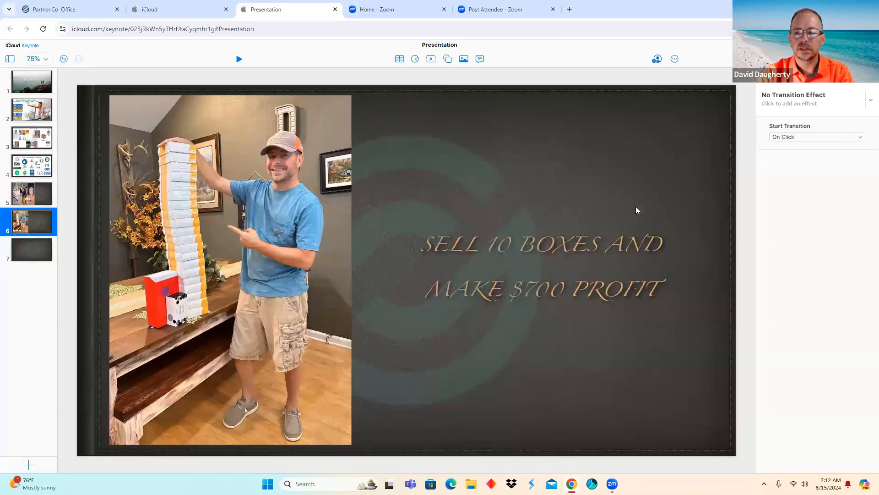
pyautogui.click(614, 269)
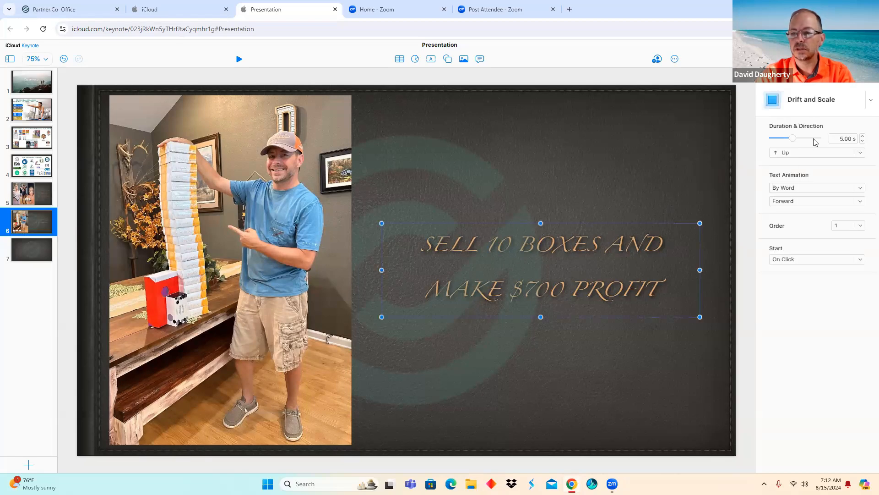
pyautogui.click(867, 104)
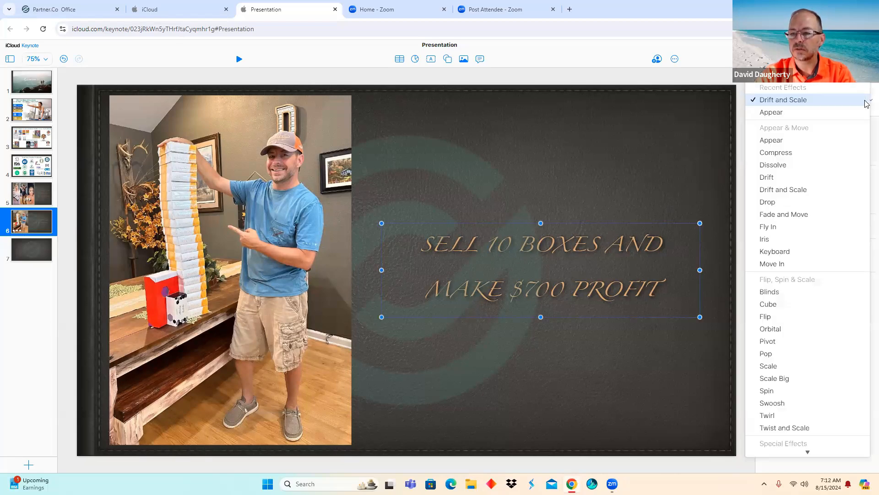
pyautogui.click(780, 113)
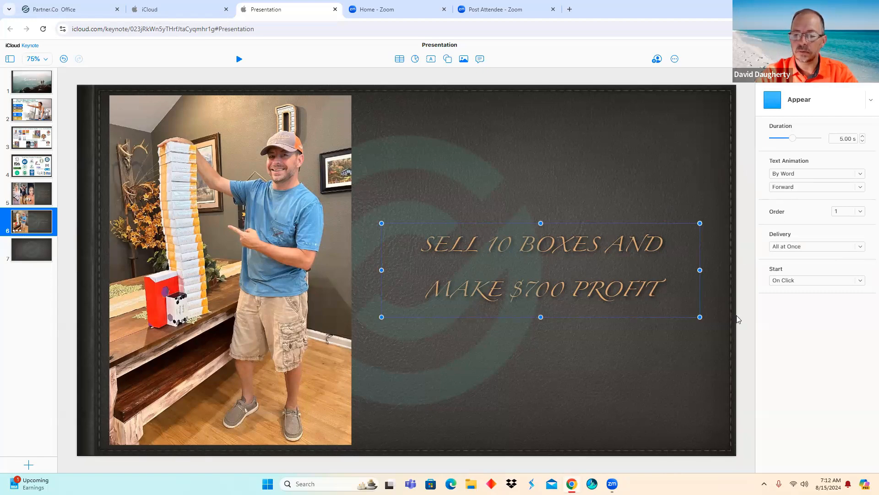
pyautogui.click(713, 337)
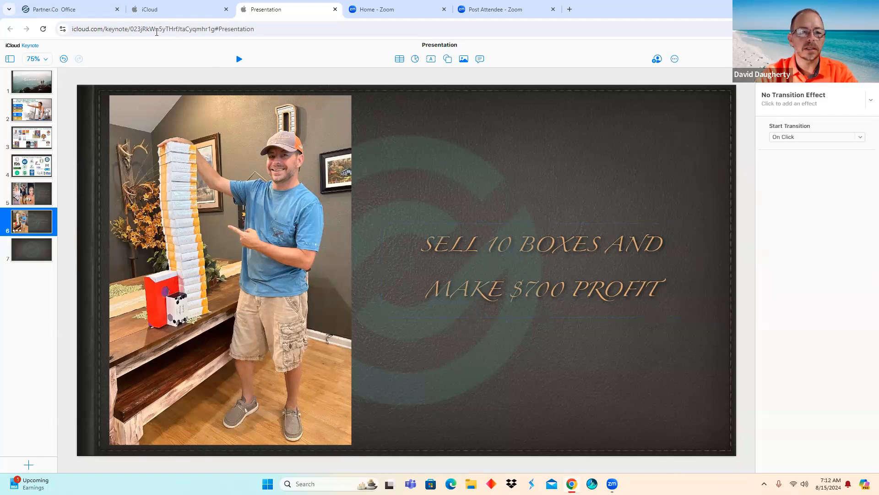
# Play slide 6 as a slideshow to preview the title's Appear animation, and return to editing
pyautogui.click(238, 59)
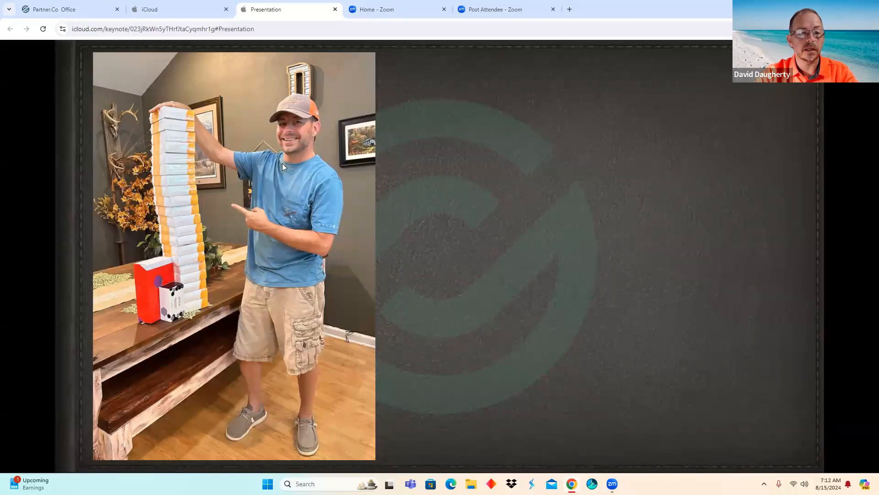
pyautogui.click(375, 223)
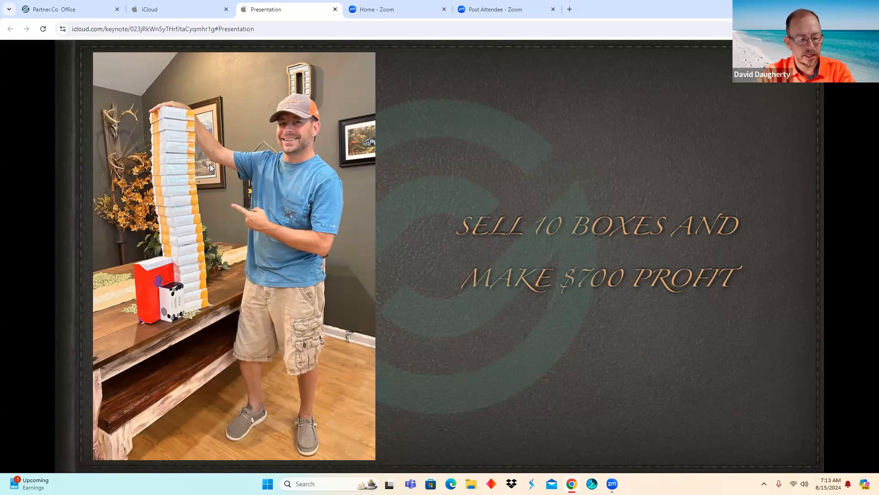
pyautogui.press('Escape')
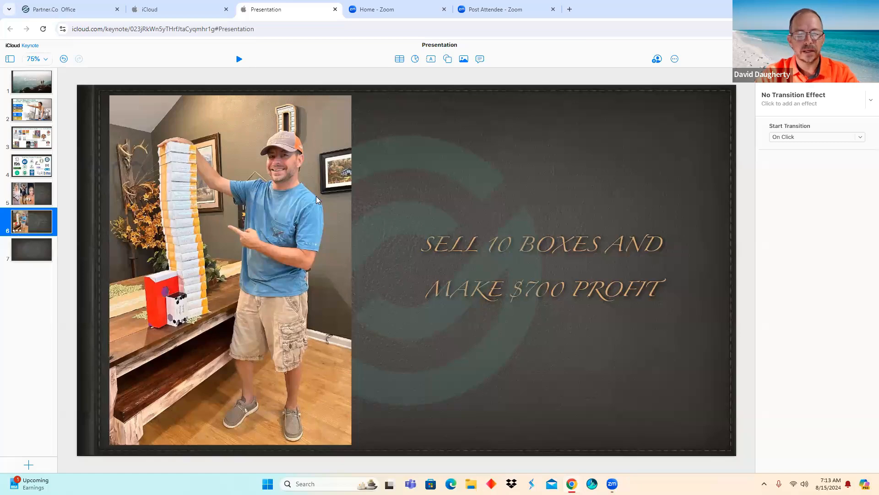
# Go to blank slide 7 and look through the available chart and table types without inserting any
pyautogui.click(45, 251)
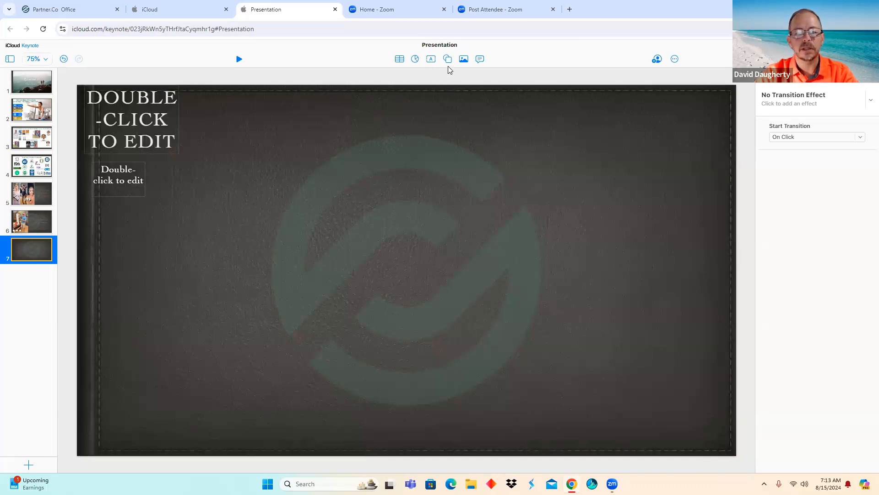
pyautogui.click(415, 61)
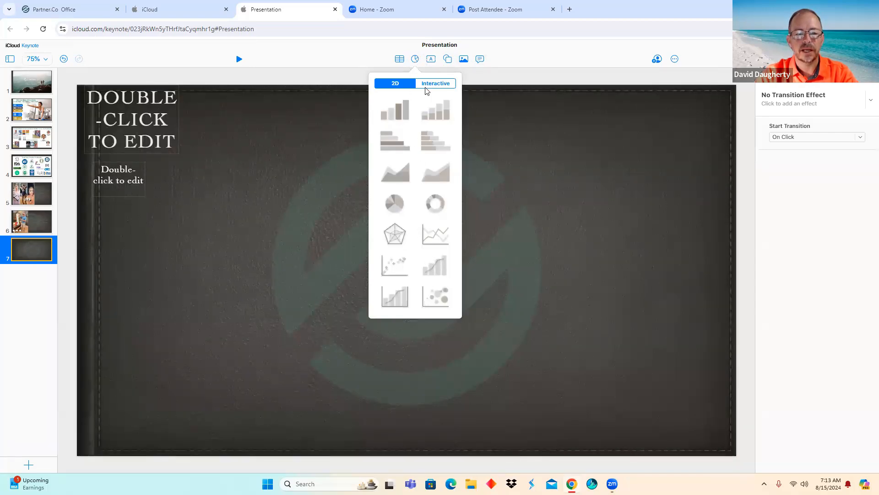
pyautogui.click(400, 61)
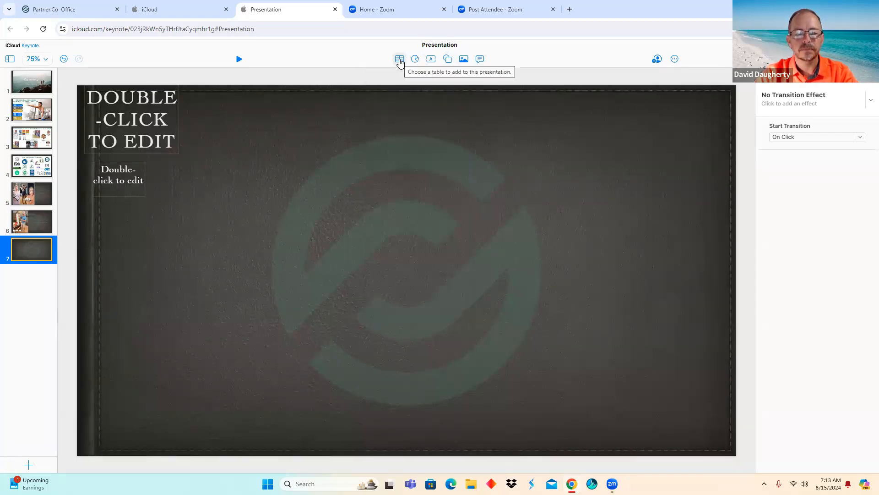
pyautogui.click(399, 61)
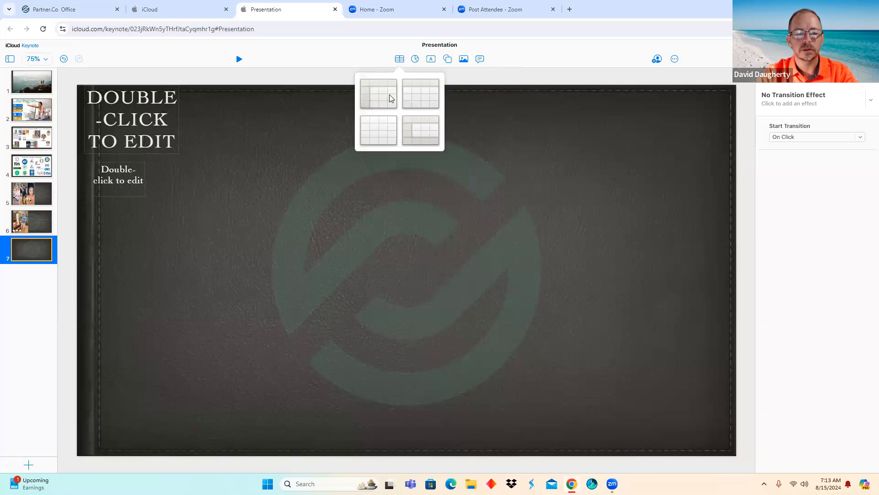
pyautogui.click(430, 64)
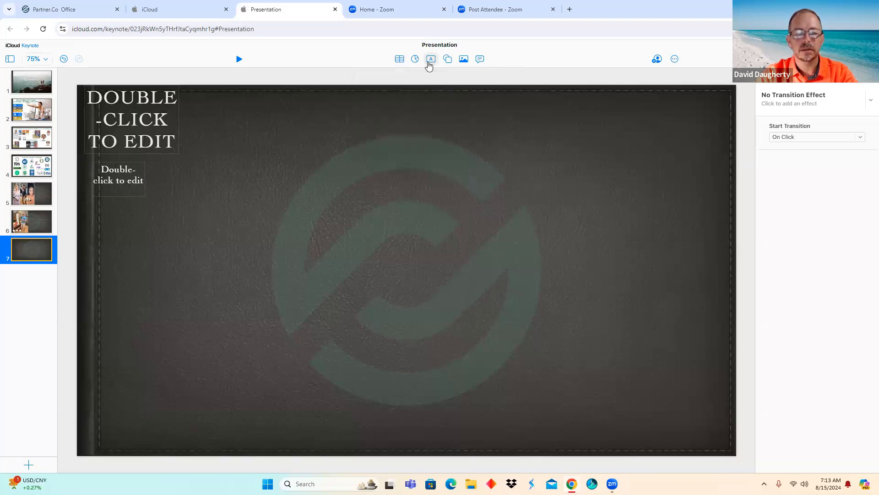
# Try out a text box widened toward both sides in the middle of slide 7, and delete it
pyautogui.click(430, 63)
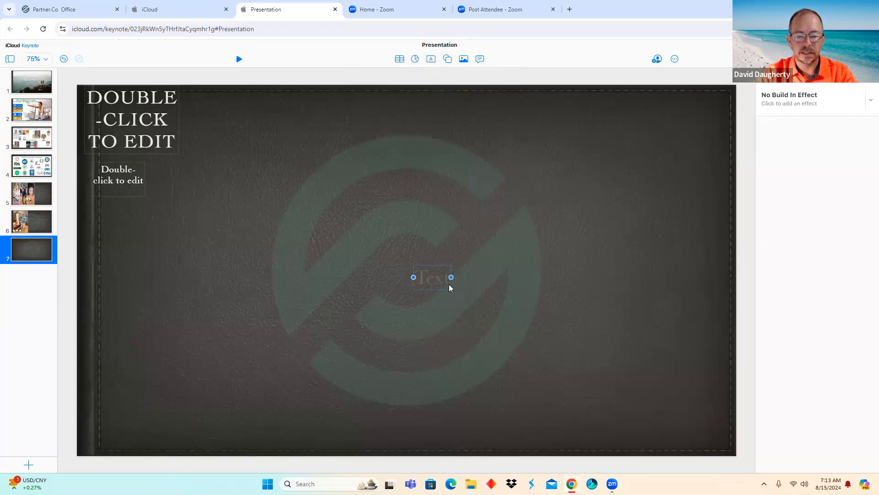
pyautogui.moveTo(451, 277); pyautogui.dragTo(544, 278)
pyautogui.moveTo(414, 277); pyautogui.dragTo(317, 277)
pyautogui.rightClick(391, 277)
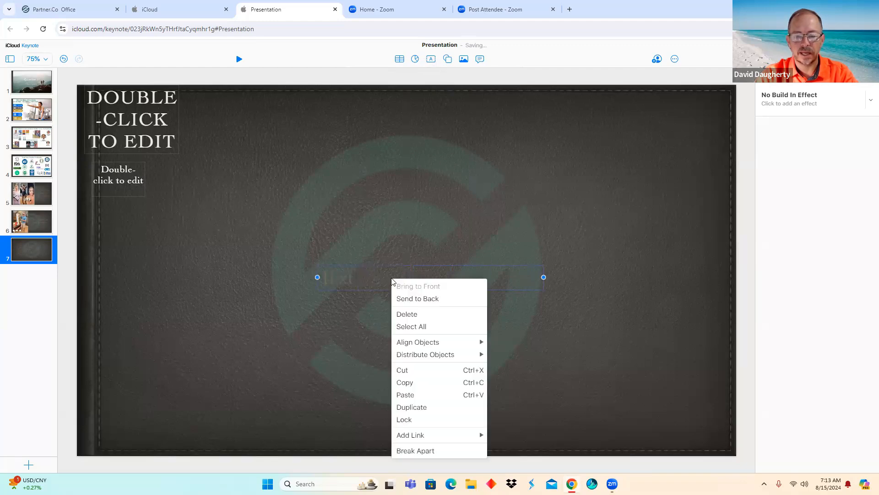
pyautogui.click(412, 313)
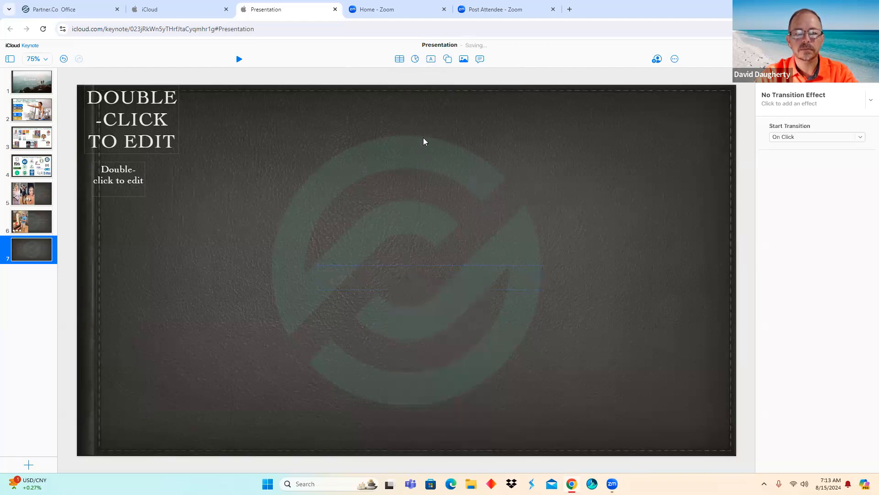
# Insert a Line Arrow shape on slide 7 and extend its upper end toward the right until it is nearly horizontal
pyautogui.click(448, 66)
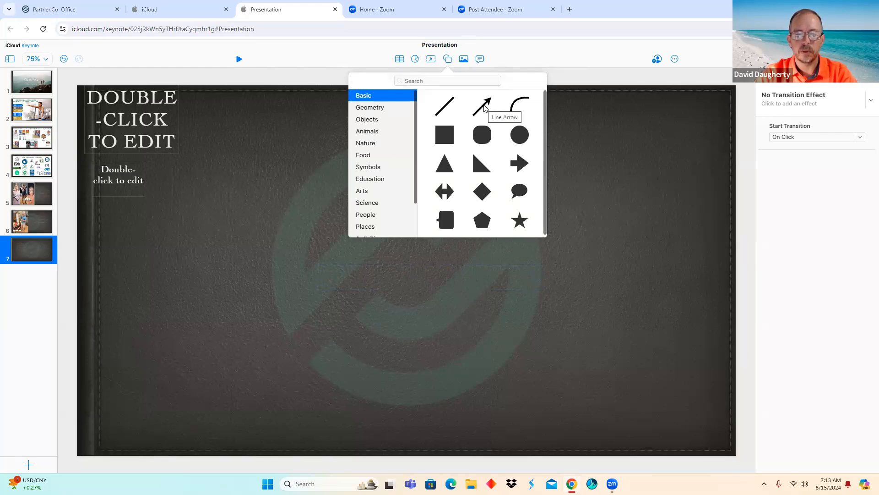
pyautogui.click(485, 109)
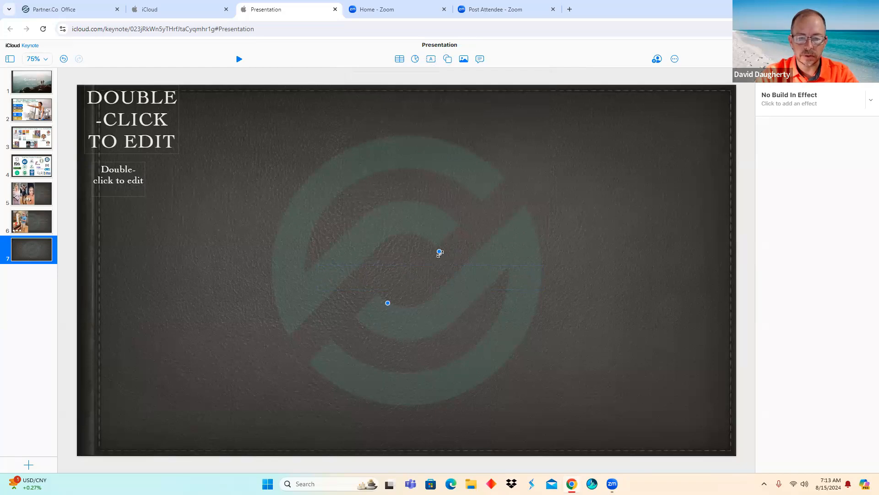
pyautogui.moveTo(440, 253); pyautogui.dragTo(594, 299)
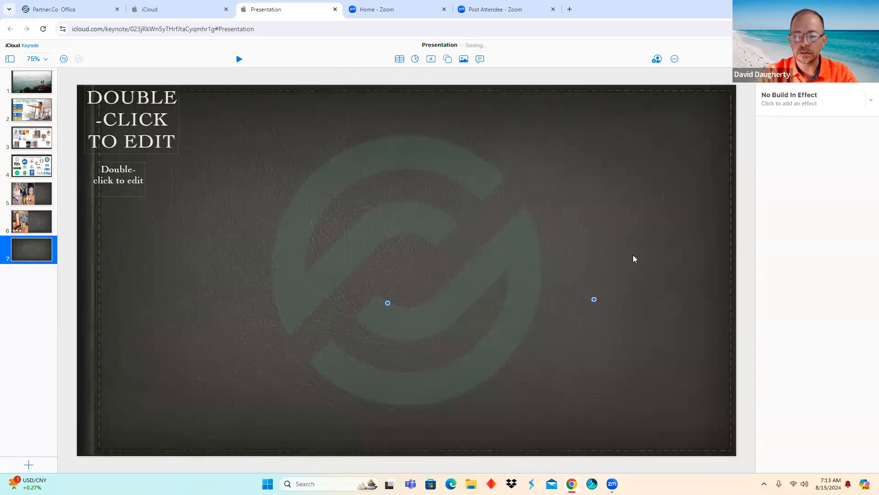
# Color the arrow's stroke white, and try the thin 2 pt blue-gray line style on it, recolored white
pyautogui.click(831, 58)
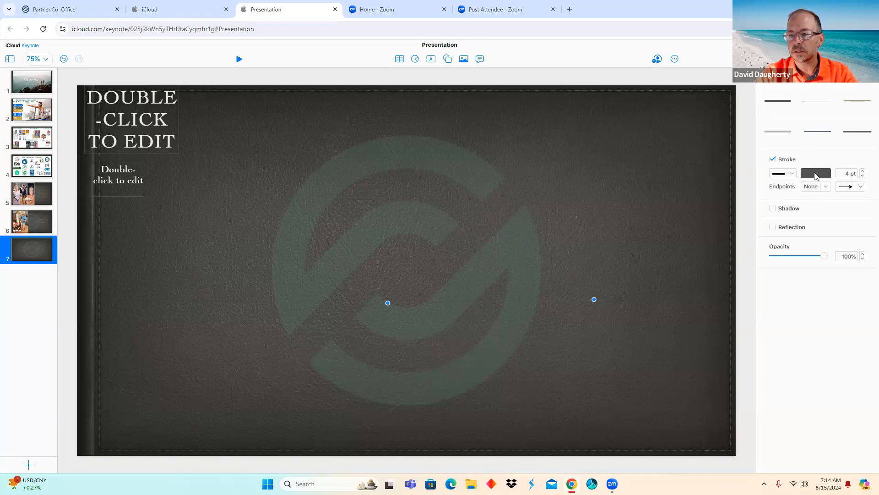
pyautogui.click(815, 174)
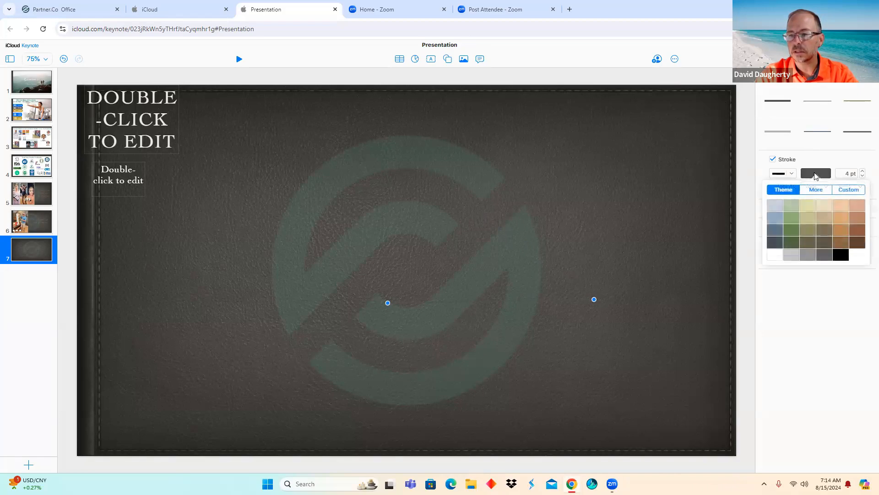
pyautogui.click(774, 253)
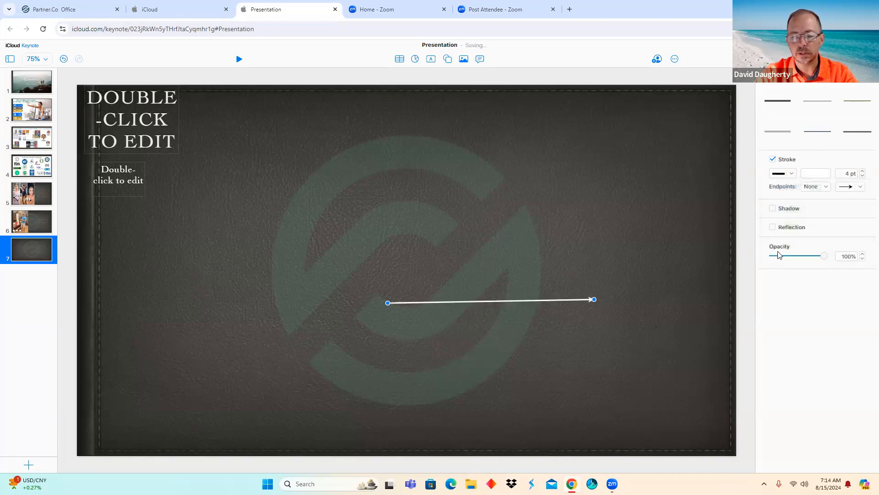
pyautogui.click(823, 140)
pyautogui.click(812, 177)
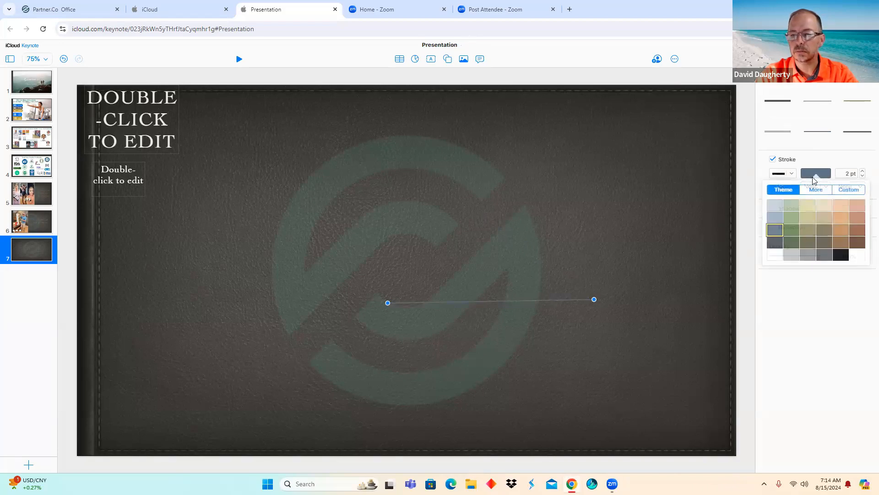
pyautogui.click(777, 253)
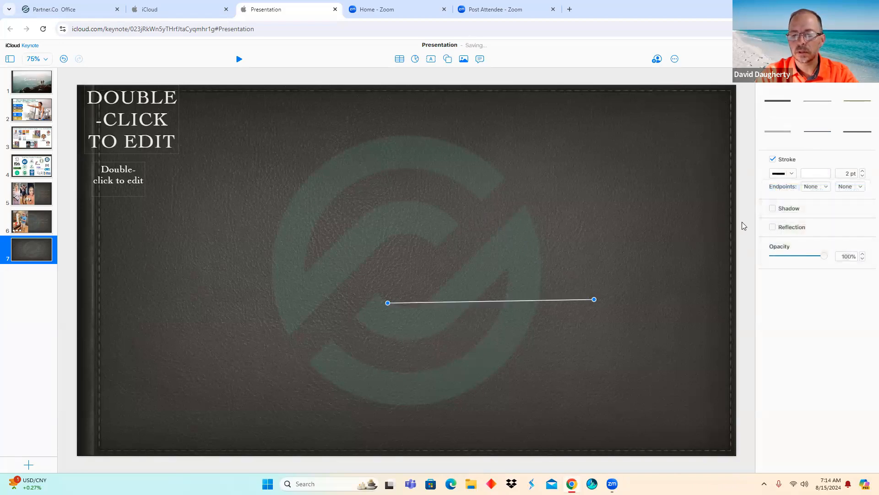
# Delete the nearly horizontal line from slide 7
pyautogui.rightClick(586, 302)
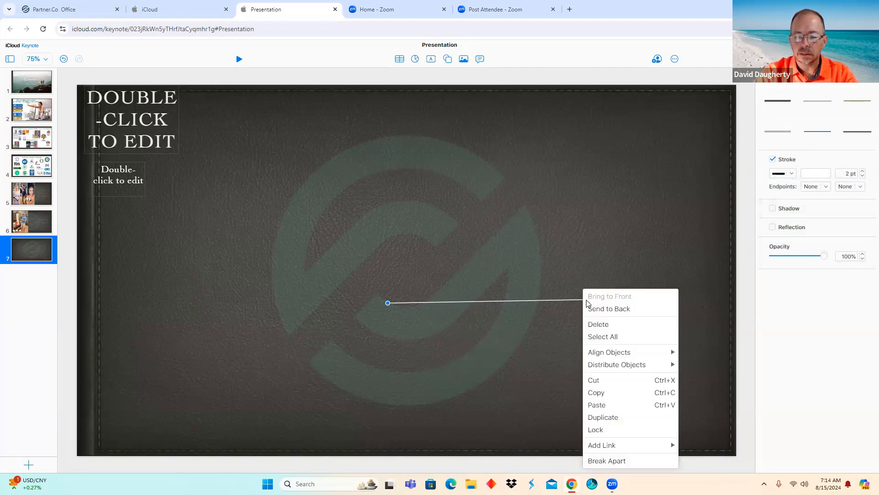
pyautogui.click(600, 324)
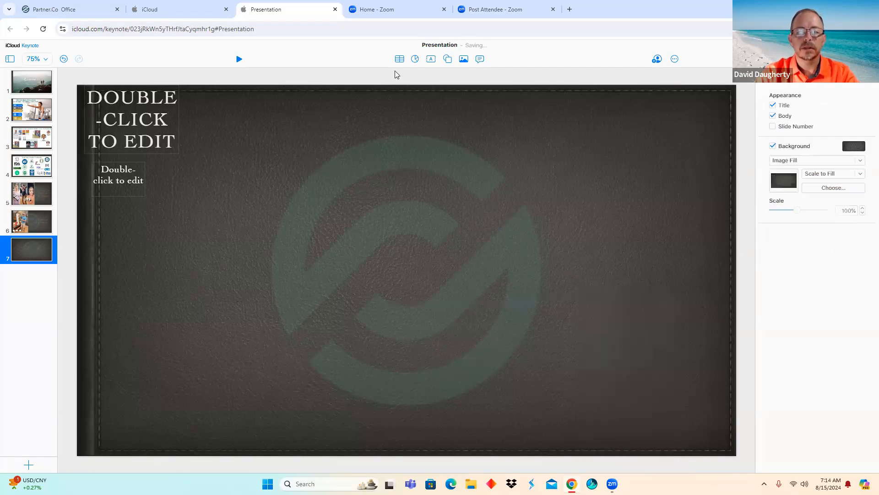